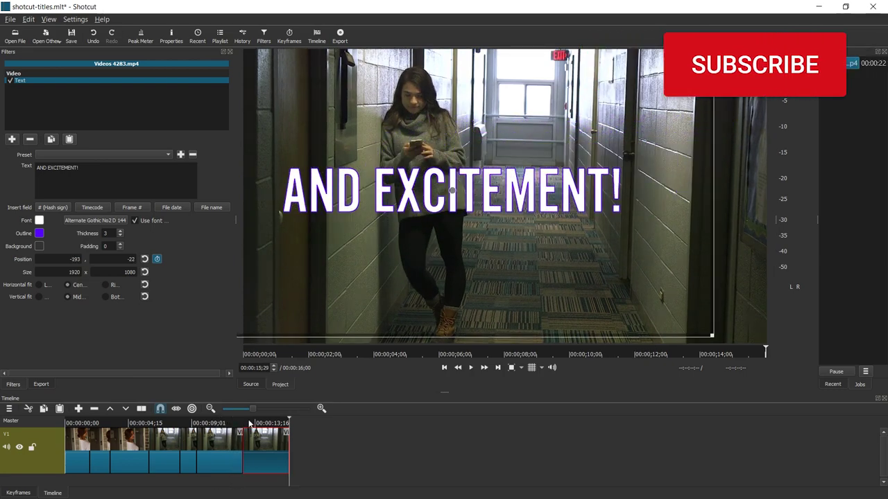
# Play back the existing titles, including the rotating GET READY clip.
pyautogui.moveTo(189, 423); pyautogui.dragTo(67, 425)
pyautogui.press('space')
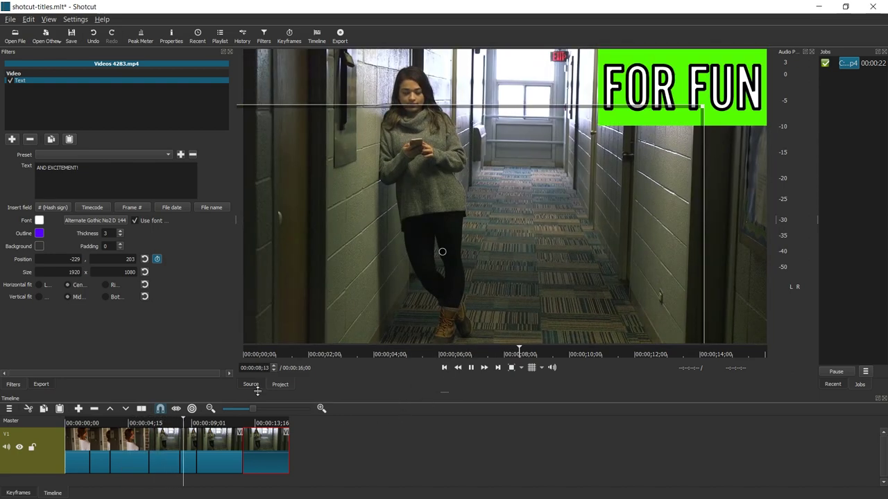
pyautogui.click(150, 425)
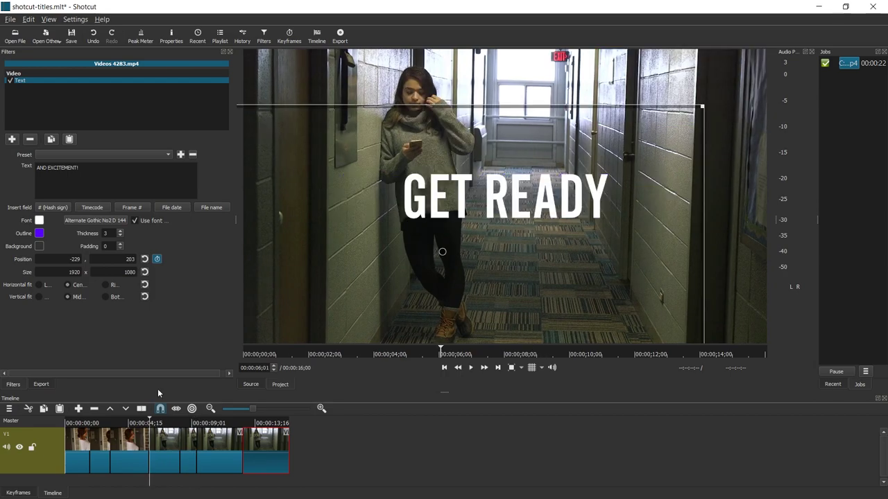
pyautogui.press('space')
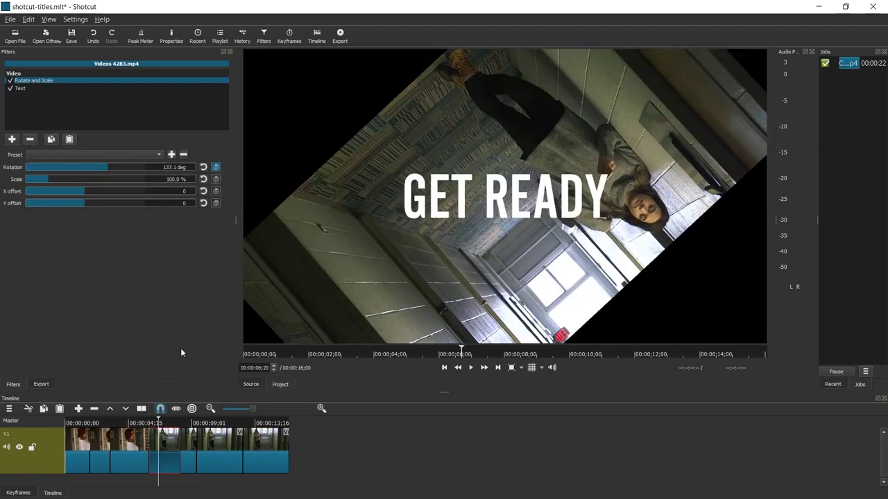
pyautogui.press('space')
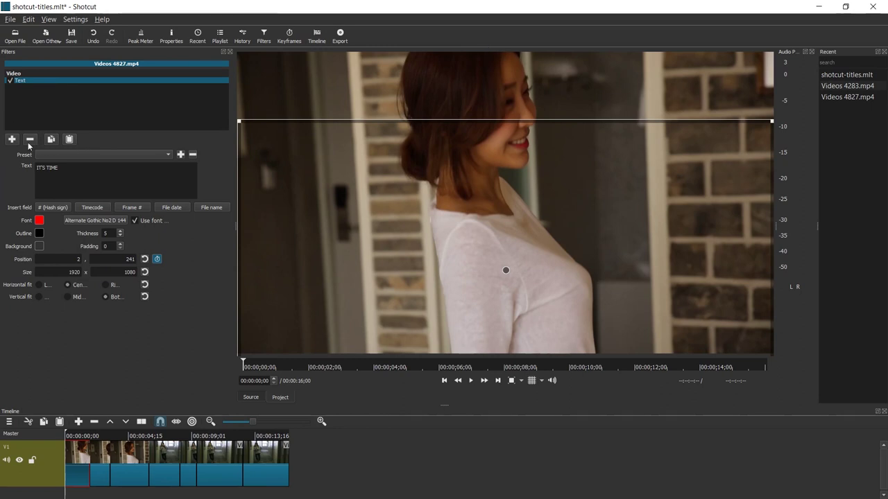
# Remove the first clip's Text filter and add Videos 4918.mp4 to the end of the timeline.
pyautogui.click(29, 139)
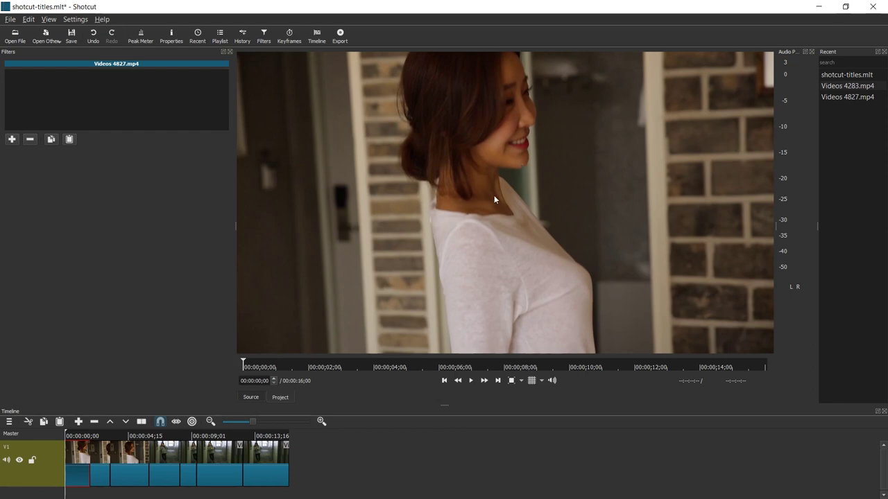
pyautogui.hotkey('alt', 'Tab')
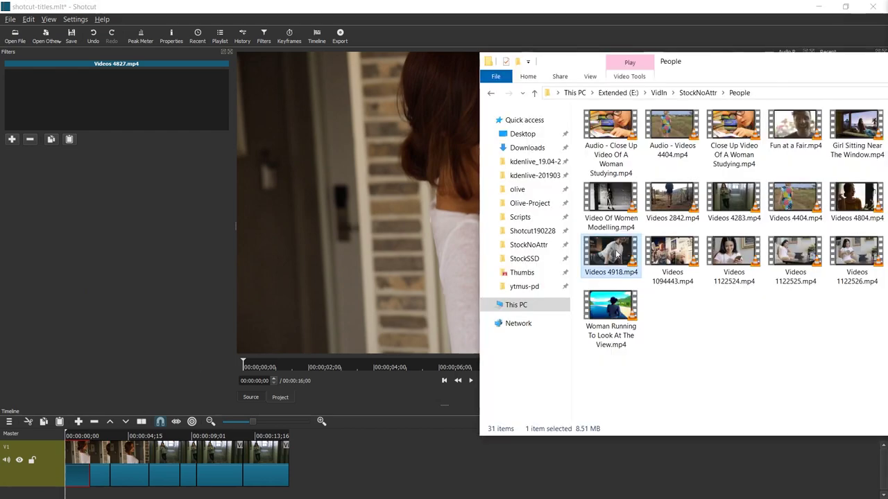
pyautogui.moveTo(610, 255); pyautogui.dragTo(333, 431)
pyautogui.click(350, 436)
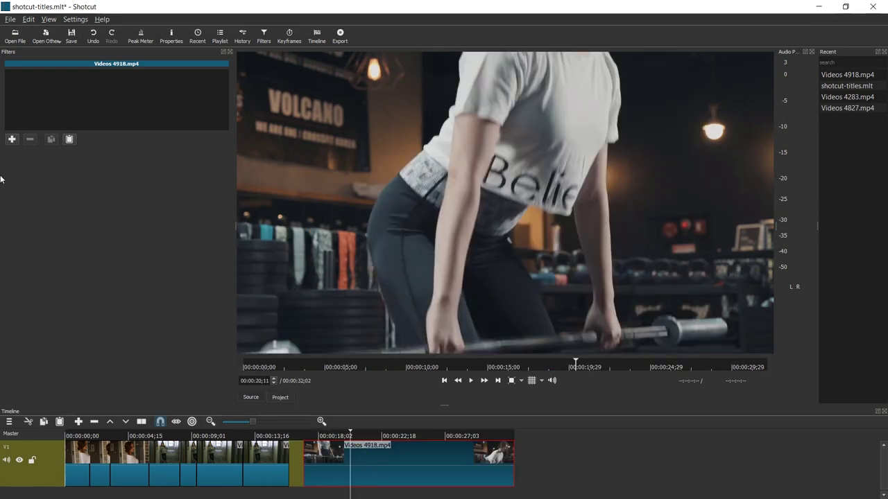
# Add a Text filter to the new clip and replace #timecode# with ANYTHING.
pyautogui.click(11, 139)
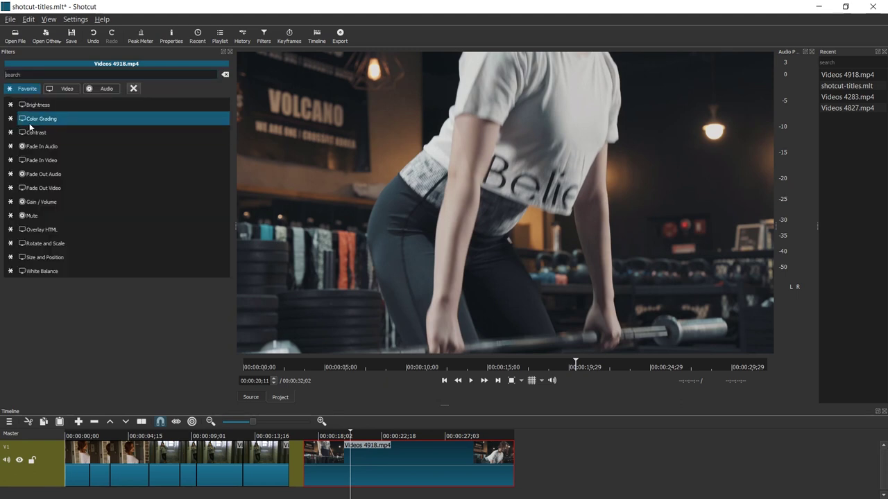
pyautogui.write('tex')
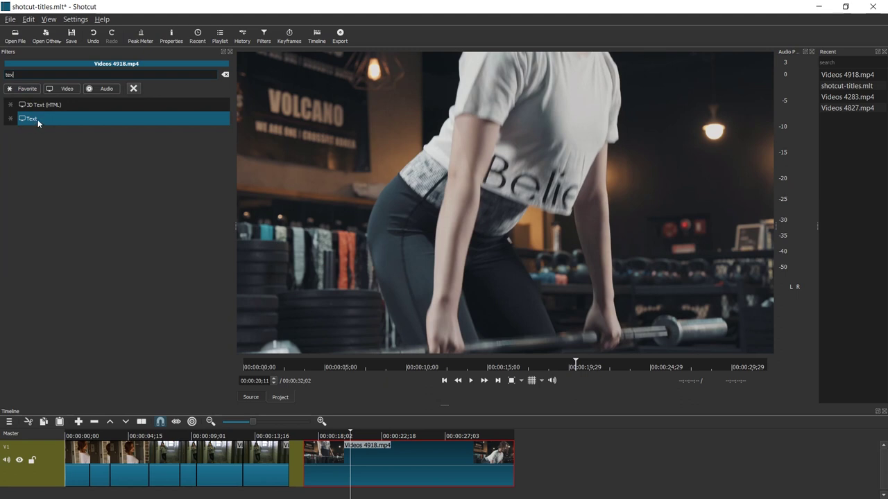
pyautogui.click(37, 119)
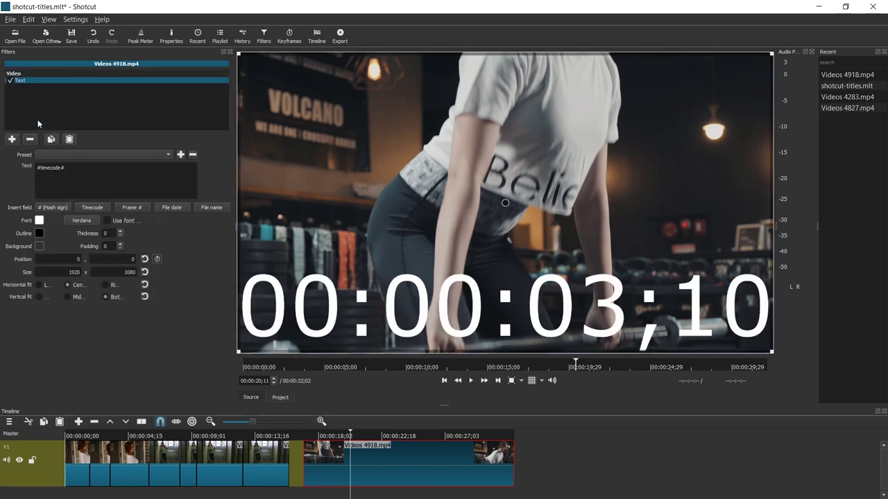
pyautogui.tripleClick(84, 168)
pyautogui.write('ANYTHING')
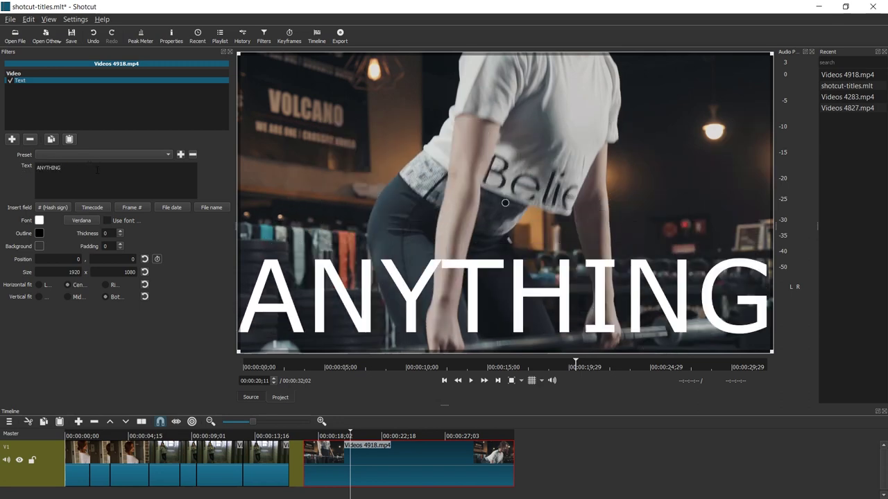
# Set the title font to Alternate Gothic No2 D at size 144, with Use font size ticked.
pyautogui.click(82, 220)
pyautogui.click(400, 214)
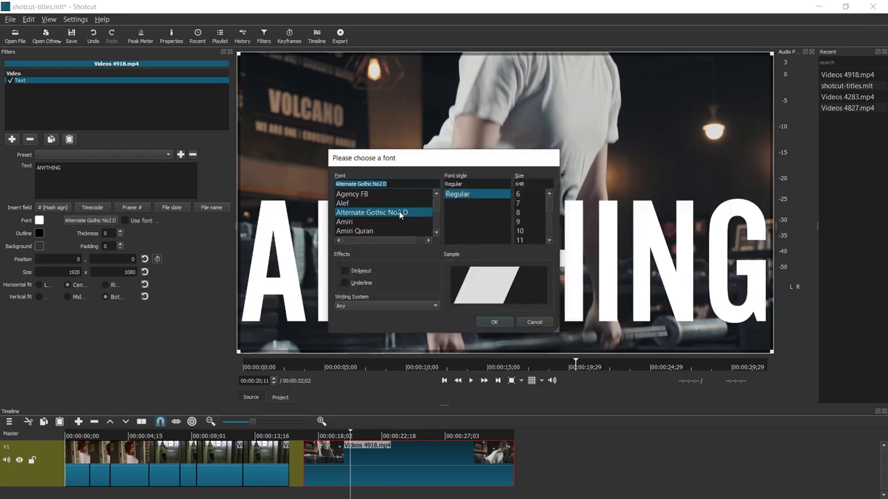
pyautogui.scroll(-5, 527, 208)
pyautogui.click(527, 232)
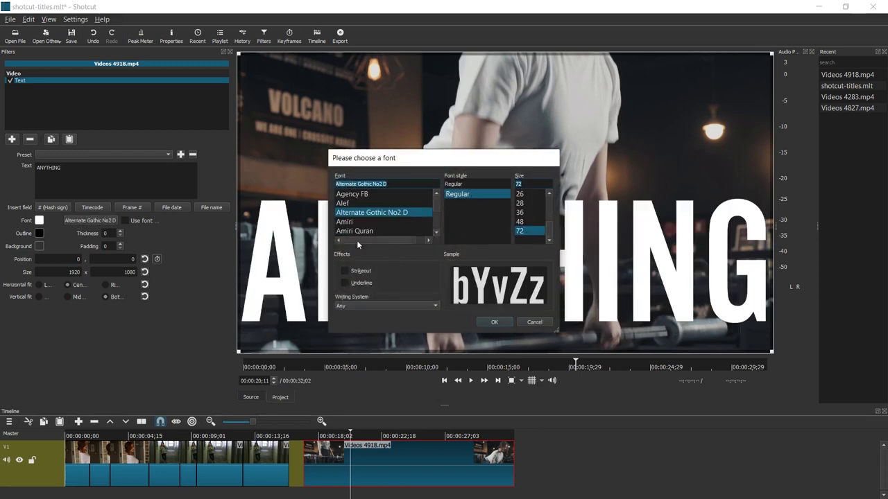
pyautogui.write('144')
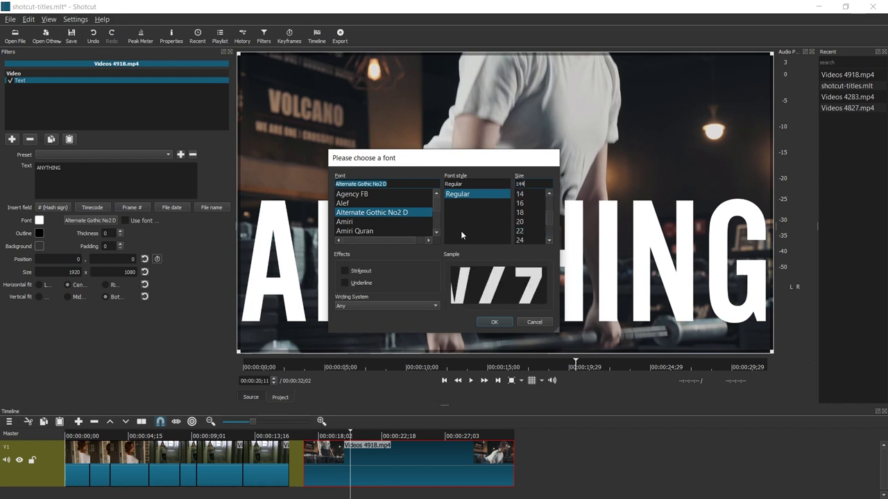
pyautogui.click(493, 322)
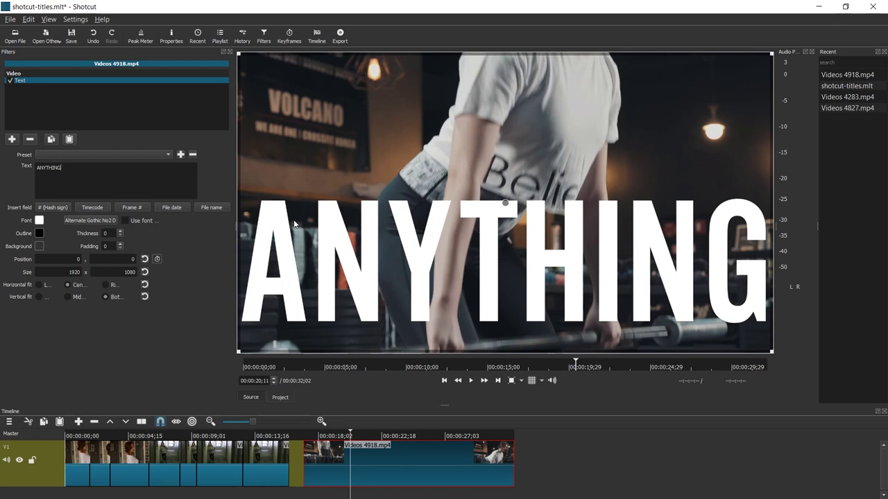
pyautogui.click(125, 221)
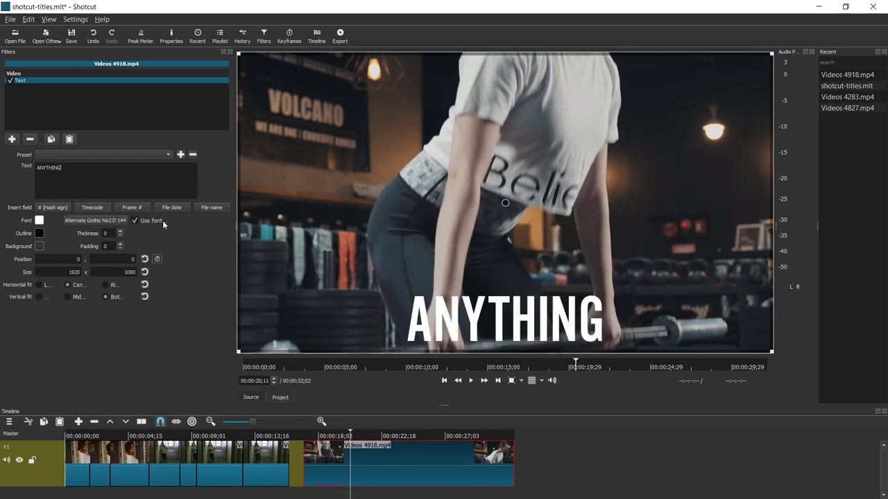
# Try the alignment options, ending with the title at Center / Bottom.
pyautogui.click(106, 285)
pyautogui.click(68, 296)
pyautogui.click(39, 296)
pyautogui.click(39, 284)
pyautogui.click(68, 285)
pyautogui.click(68, 297)
pyautogui.click(105, 297)
# Change the title's font colour to magenta.
pyautogui.click(39, 221)
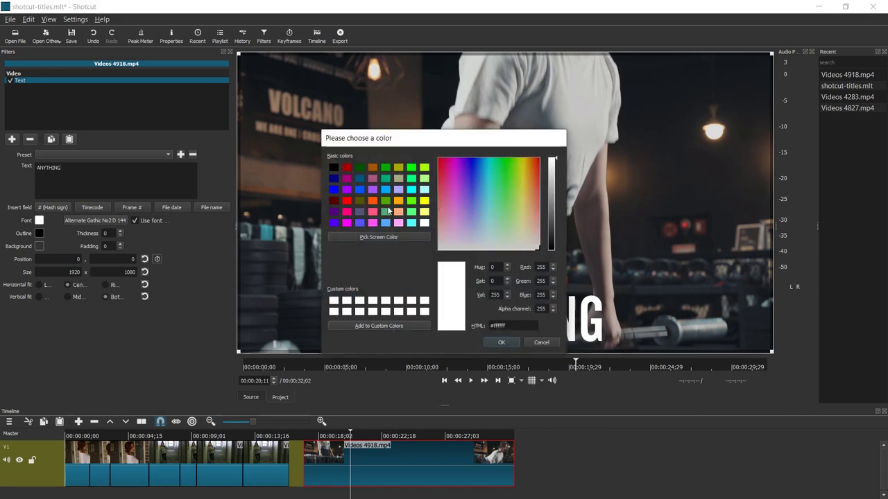
pyautogui.click(383, 204)
pyautogui.click(501, 342)
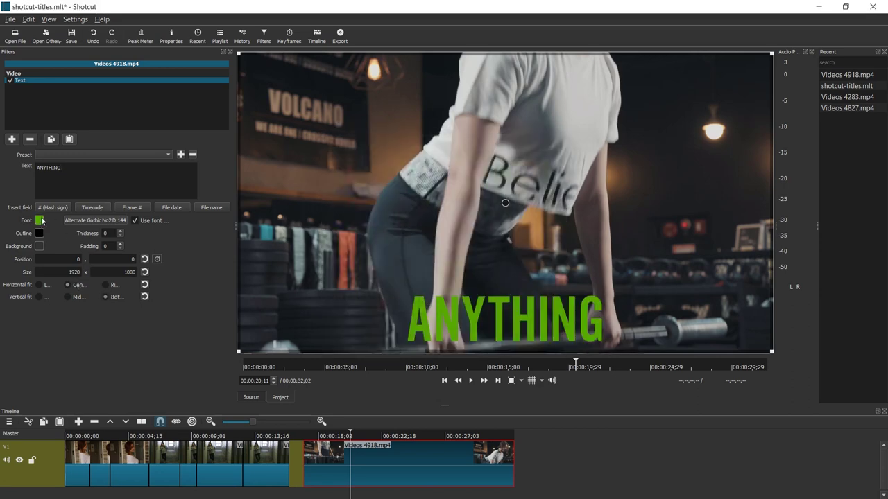
pyautogui.click(39, 221)
pyautogui.moveTo(451, 178); pyautogui.dragTo(446, 165)
pyautogui.click(499, 343)
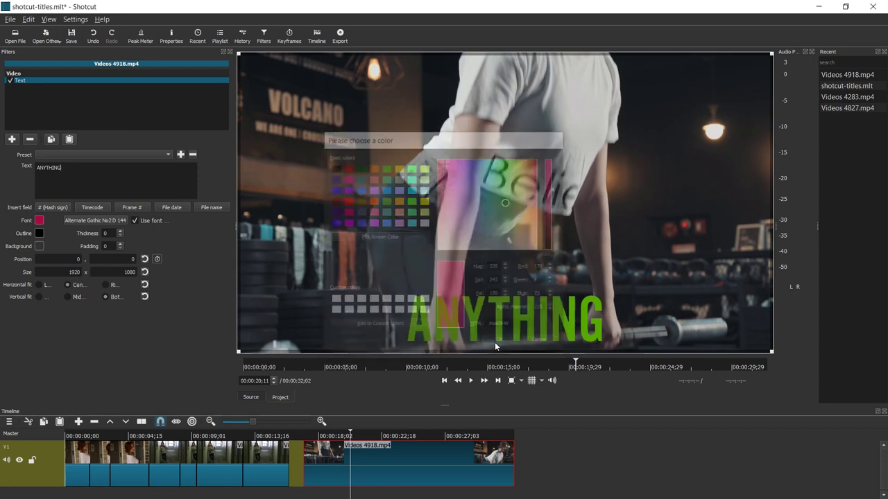
# Give the title a green outline of thickness 6.
pyautogui.click(120, 231)
pyautogui.click(120, 231)
pyautogui.click(120, 231)
pyautogui.click(120, 231)
pyautogui.click(39, 234)
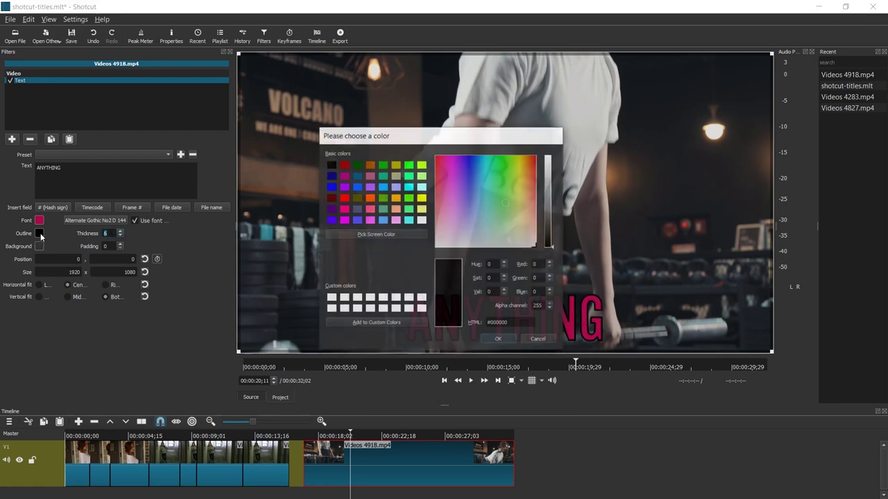
pyautogui.click(495, 339)
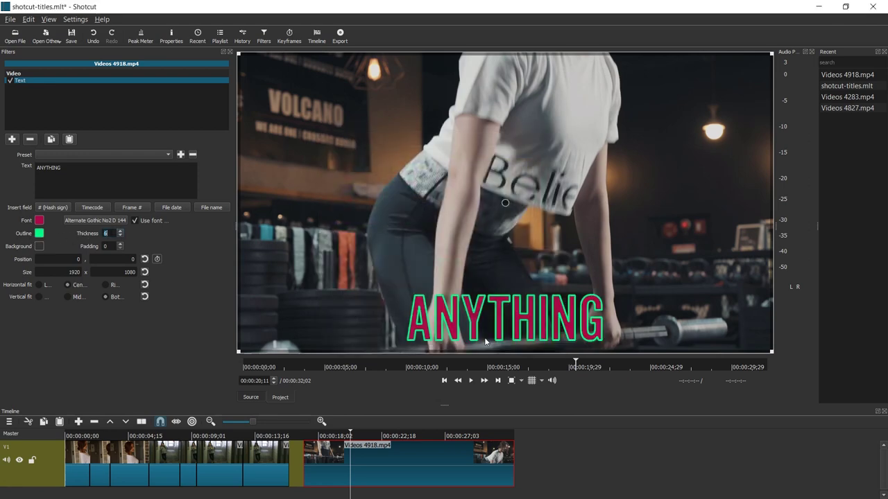
# Set a yellow background behind the title and increase its padding.
pyautogui.click(40, 248)
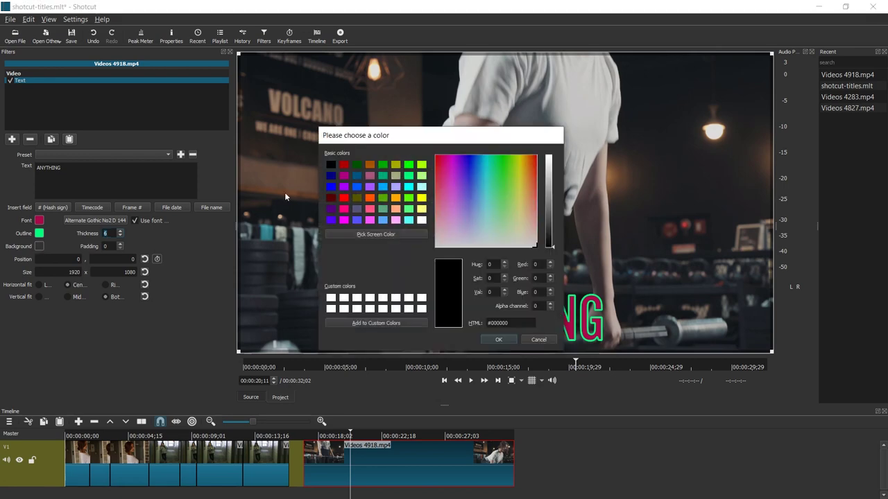
pyautogui.click(421, 198)
pyautogui.click(499, 339)
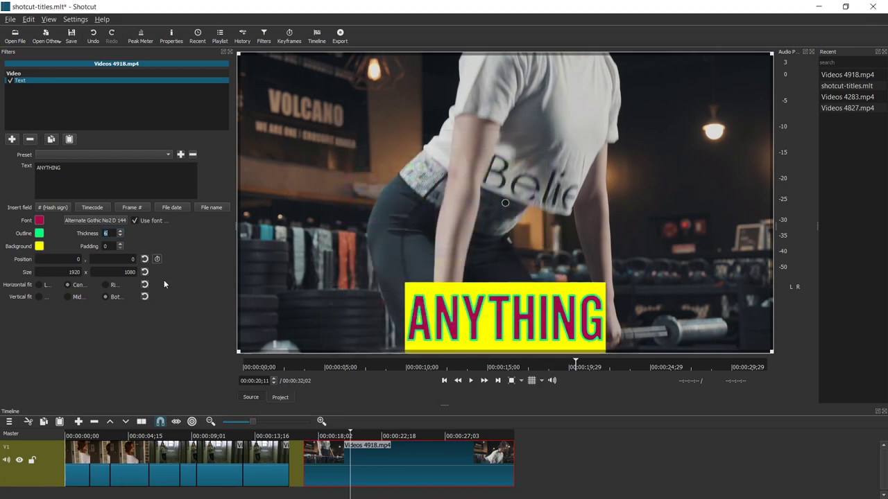
pyautogui.click(119, 246)
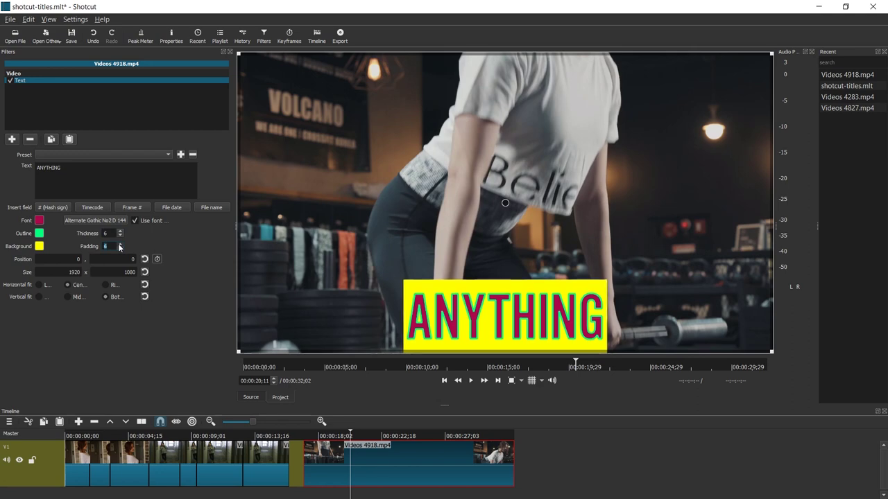
# Adjust the background padding, then reset it to 0.
pyautogui.moveTo(119, 246); pyautogui.dragTo(119, 253)
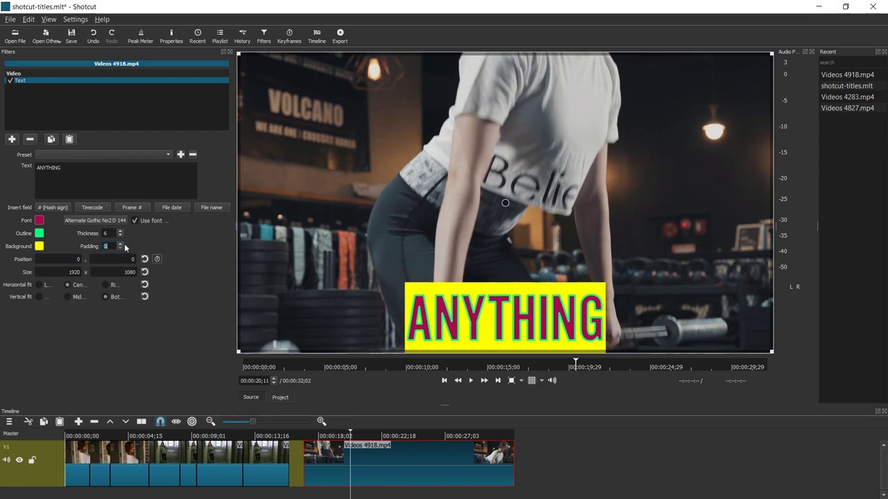
pyautogui.moveTo(120, 245); pyautogui.dragTo(119, 247)
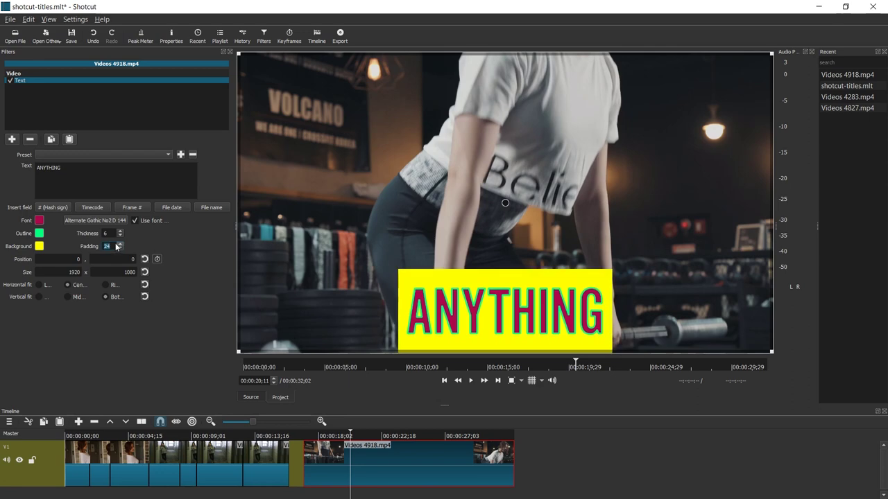
pyautogui.write('0')
# Make the yellow background semi-transparent with alpha 55.
pyautogui.click(39, 246)
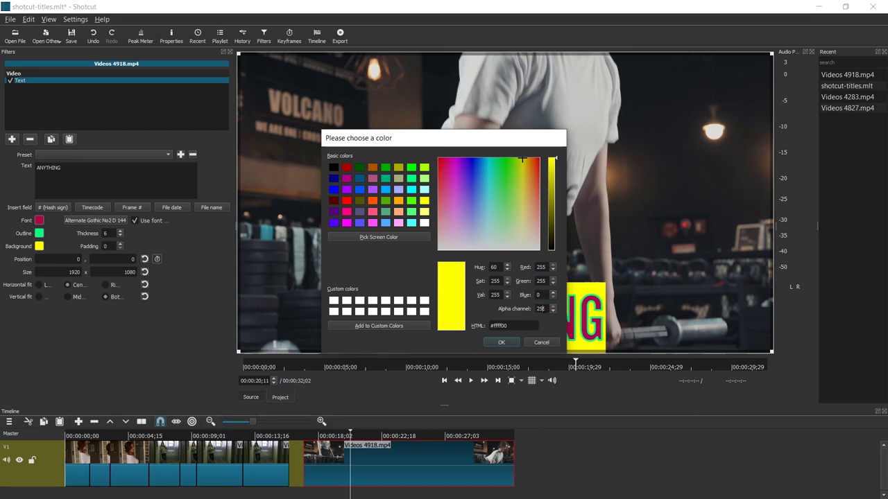
pyautogui.press('Return')
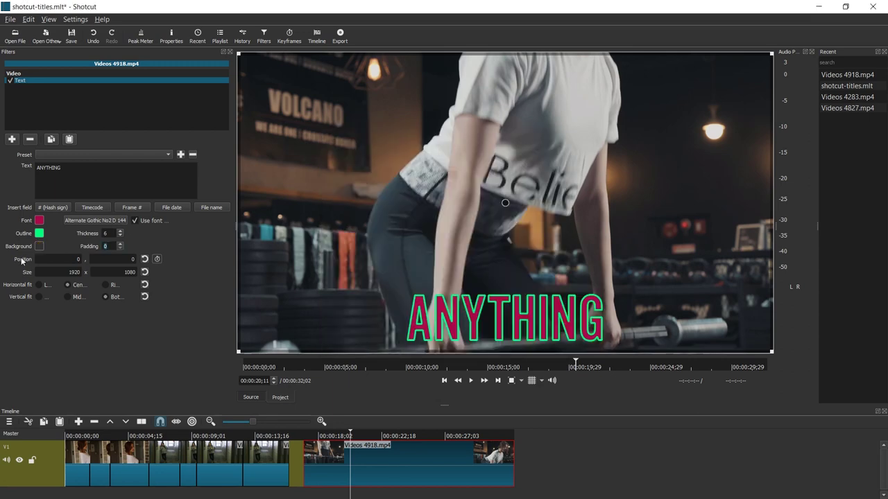
pyautogui.click(40, 247)
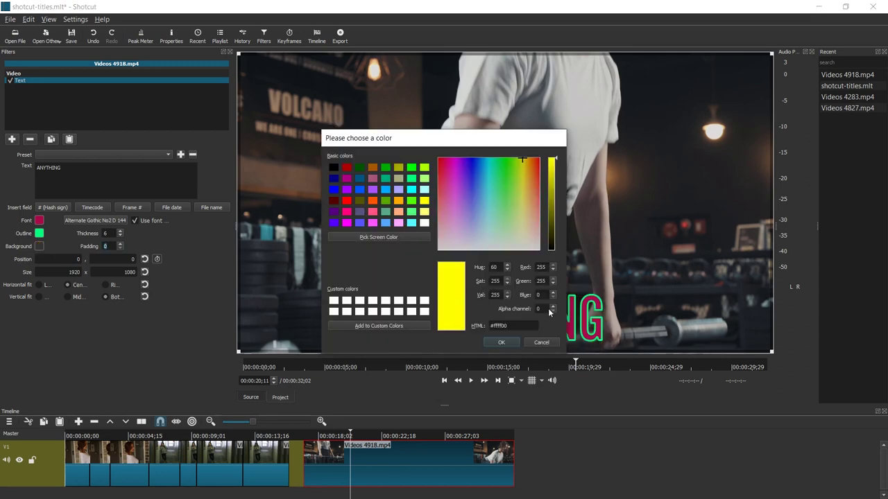
pyautogui.write('55')
pyautogui.click(498, 343)
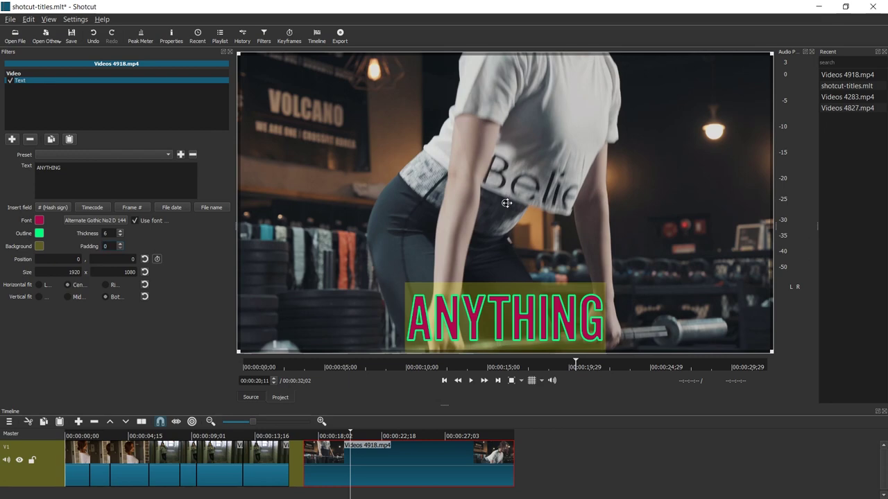
# Reset the title's position and enable position keyframing.
pyautogui.moveTo(506, 203); pyautogui.dragTo(454, 187)
pyautogui.click(144, 260)
pyautogui.click(157, 260)
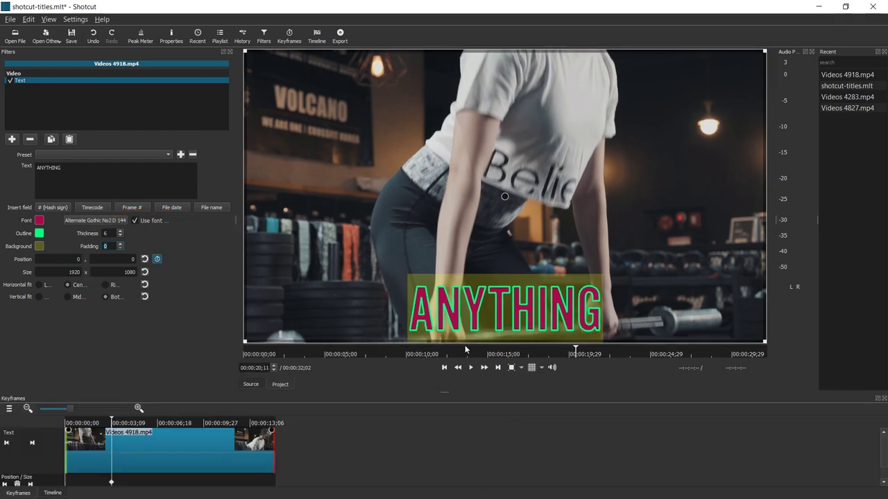
# At about 22;11, move the title up-left to -219,-227, then replay the animation.
pyautogui.click(471, 368)
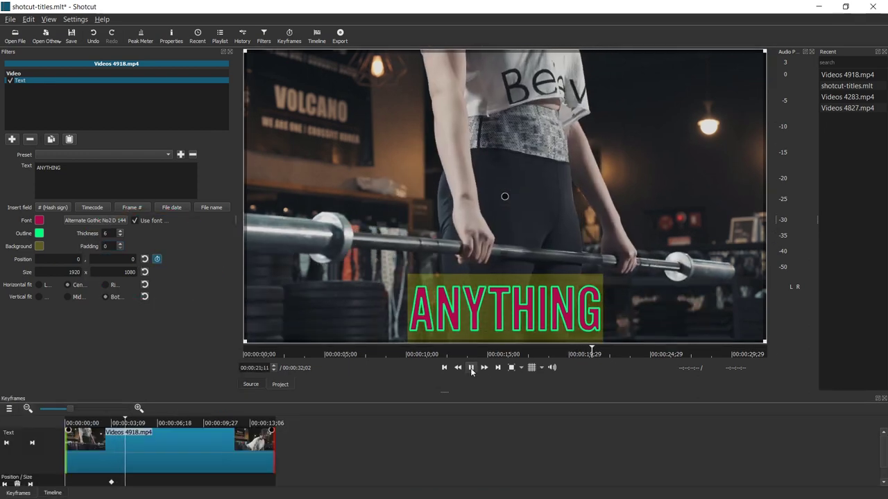
pyautogui.click(471, 368)
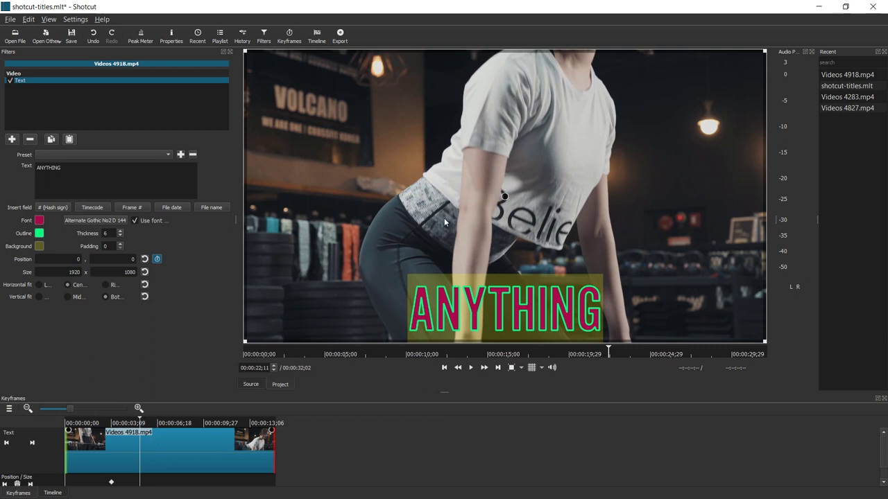
pyautogui.moveTo(505, 196); pyautogui.dragTo(445, 134)
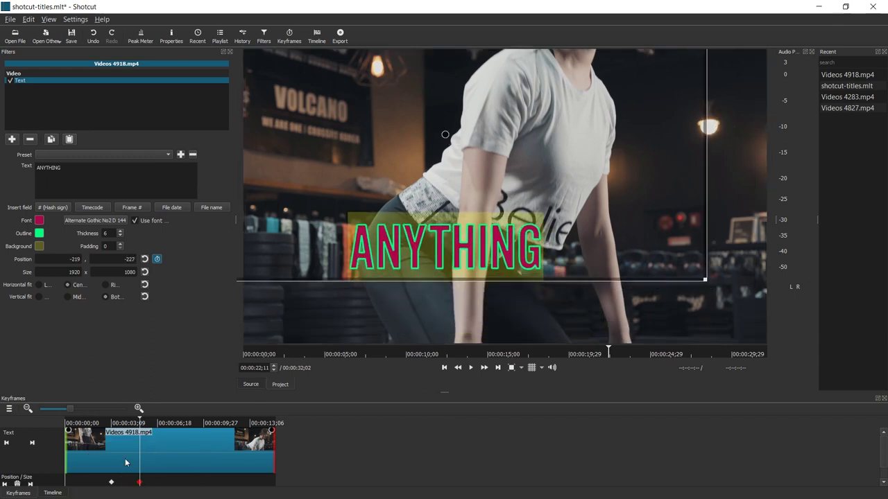
pyautogui.click(108, 424)
pyautogui.press('space')
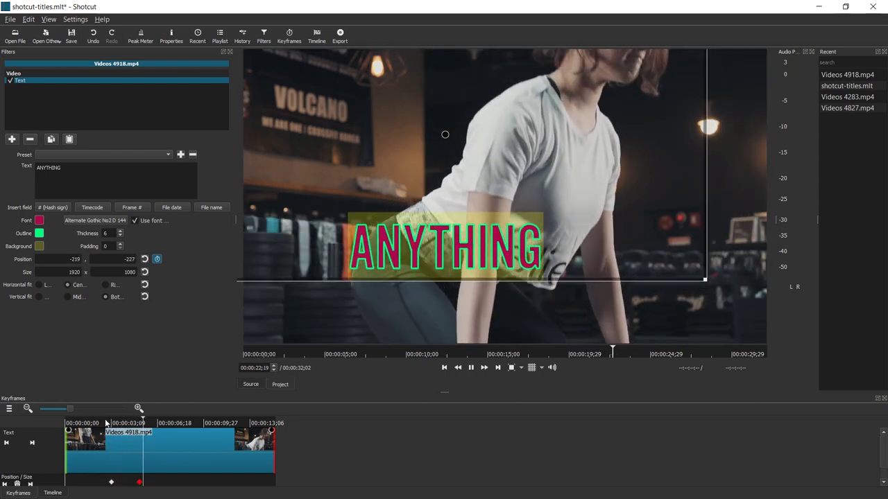
pyautogui.press('space')
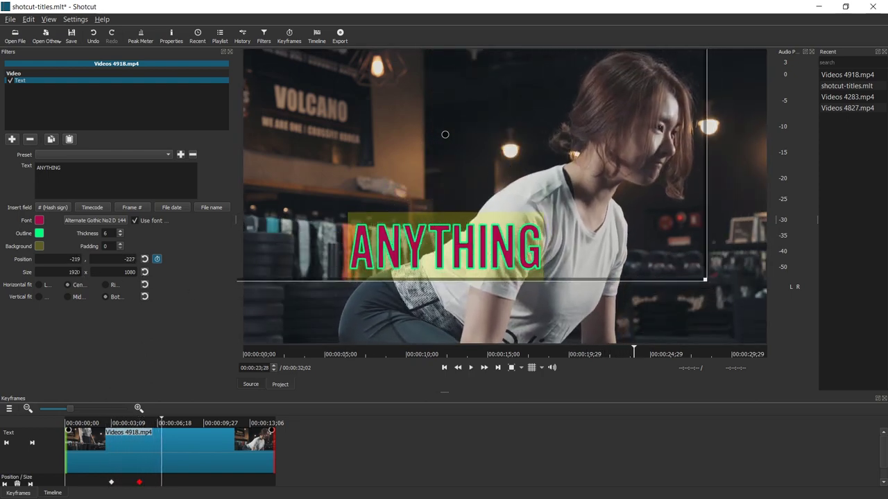
# At the second keyframe, set the title size to 1280 x 720 and play it back.
pyautogui.doubleClick(74, 272)
pyautogui.write('1280')
pyautogui.press('Return')
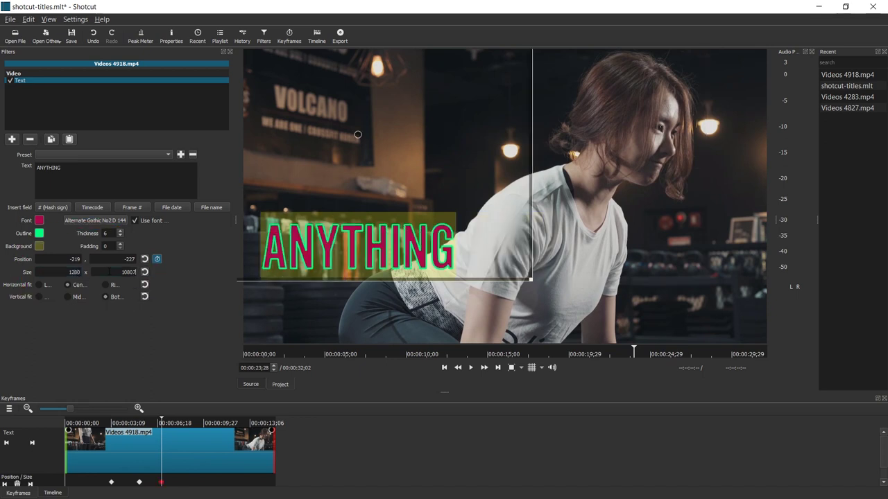
pyautogui.hotkey('shift', 'Home')
pyautogui.press('BackSpace')
pyautogui.write('20')
pyautogui.press('Return')
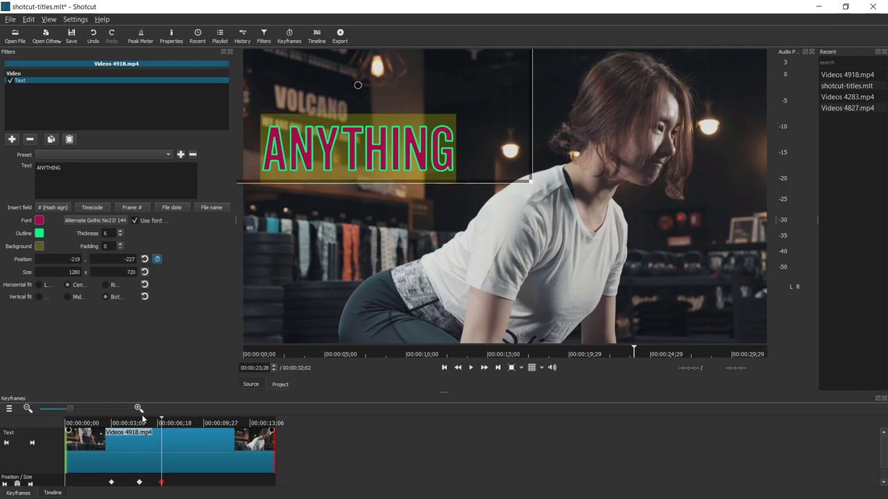
pyautogui.click(107, 424)
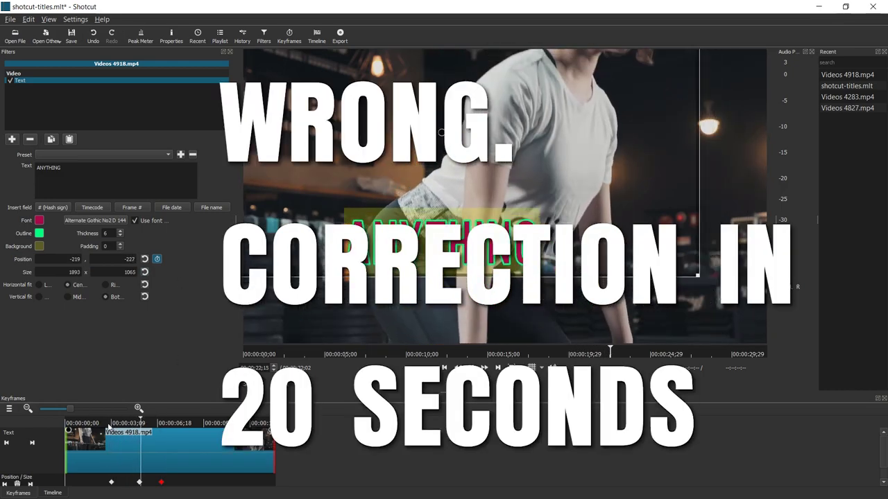
pyautogui.press('space')
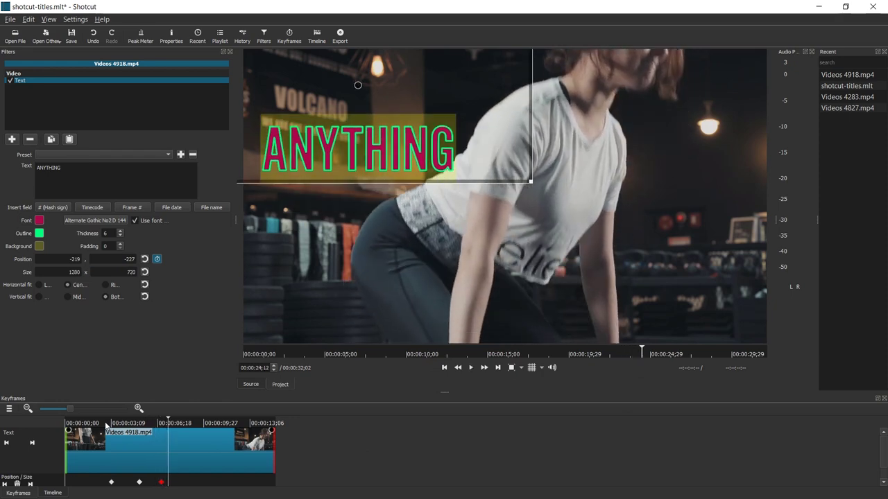
# Try the fit options, settling on Right / Bottom, and review the animation.
pyautogui.click(106, 284)
pyautogui.click(67, 297)
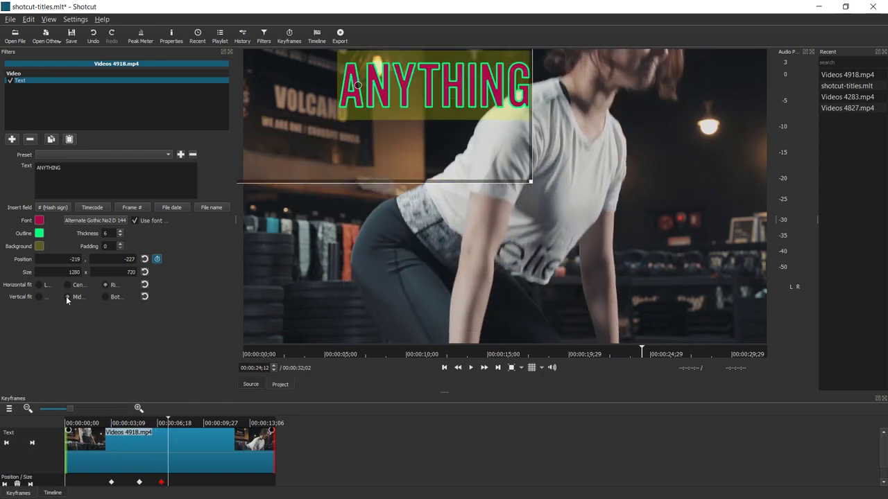
pyautogui.click(39, 285)
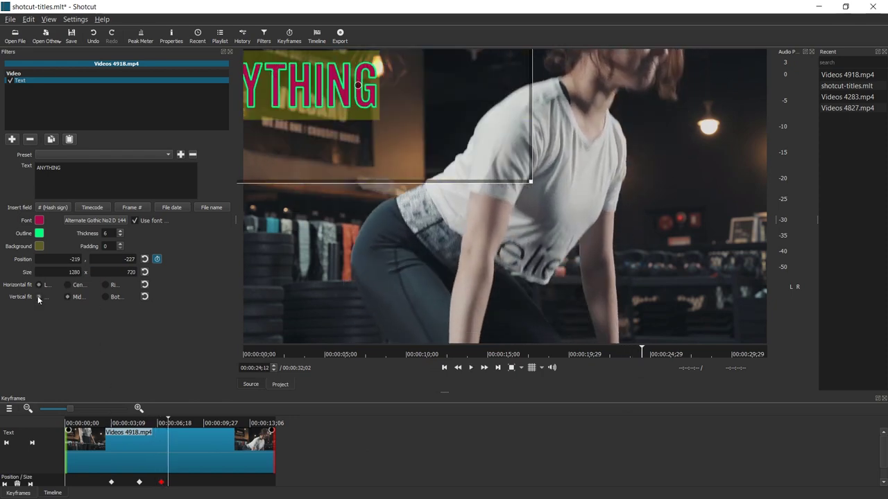
pyautogui.click(38, 297)
pyautogui.click(105, 284)
pyautogui.click(106, 297)
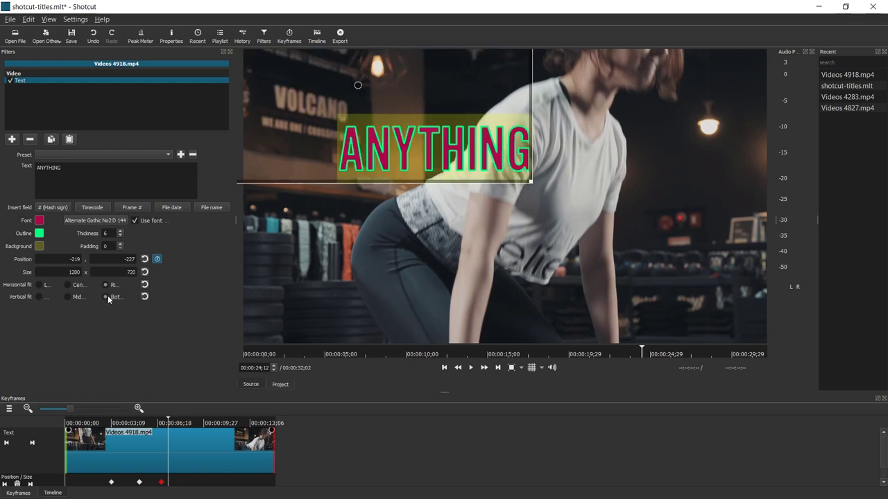
pyautogui.moveTo(121, 425); pyautogui.dragTo(104, 426)
pyautogui.press('space')
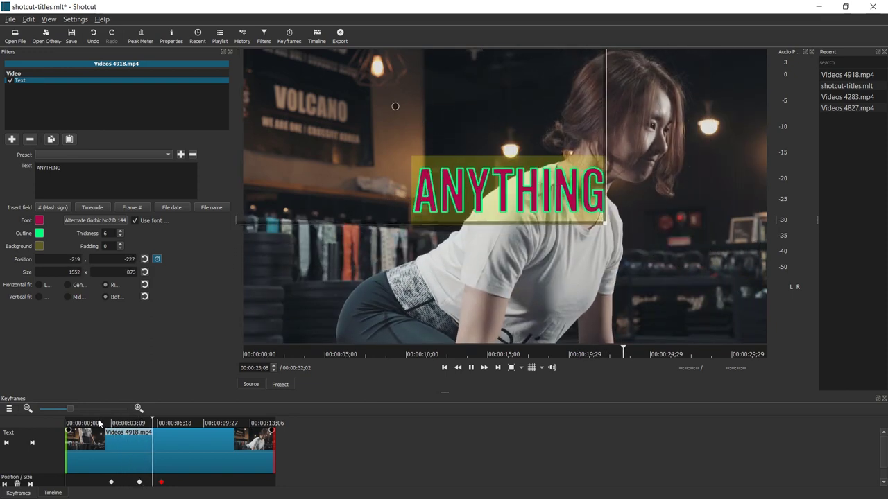
pyautogui.moveTo(152, 423); pyautogui.dragTo(113, 424)
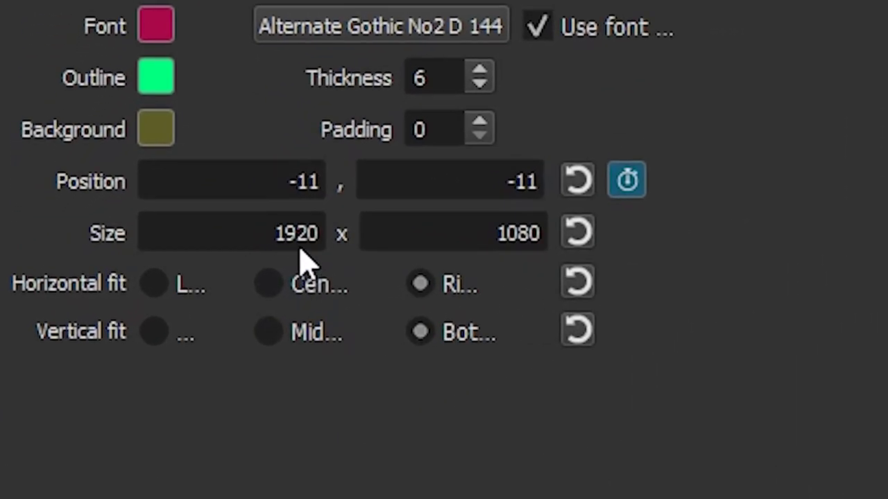
# Try a 555 x 555 size, replaying the title animation several times.
pyautogui.doubleClick(75, 273)
pyautogui.write('555')
pyautogui.click(475, 236)
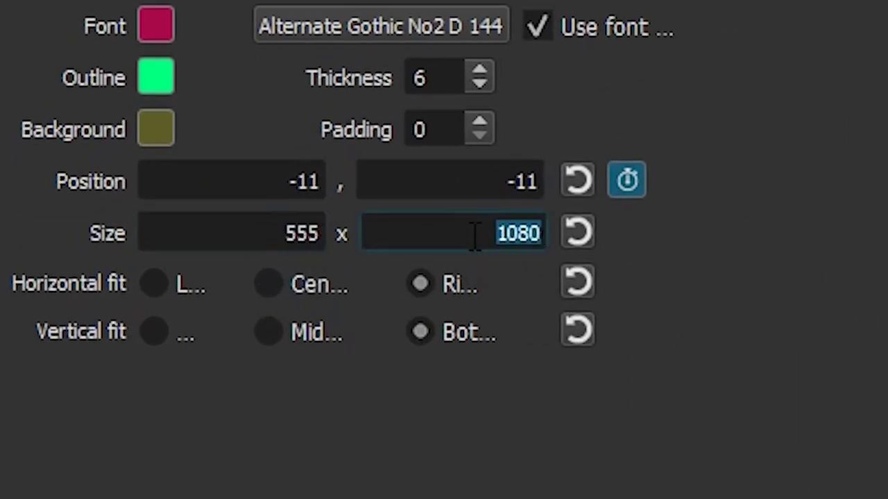
pyautogui.write('555')
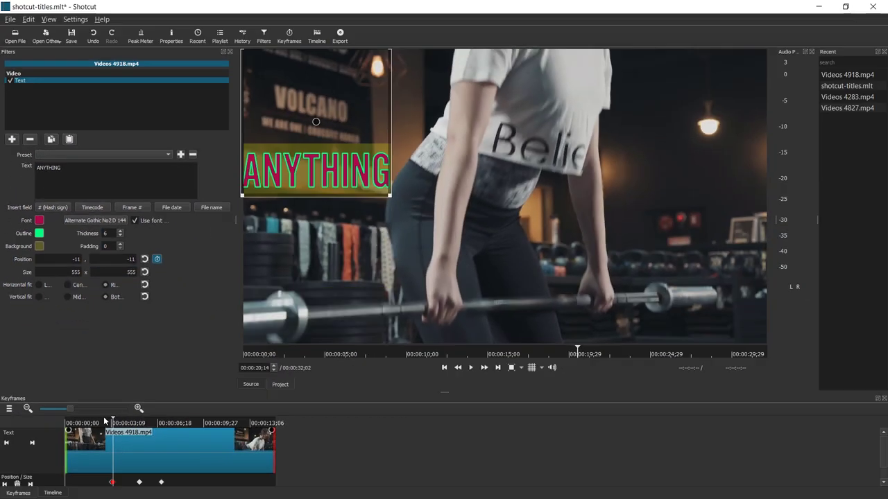
pyautogui.click(102, 423)
pyautogui.press('space')
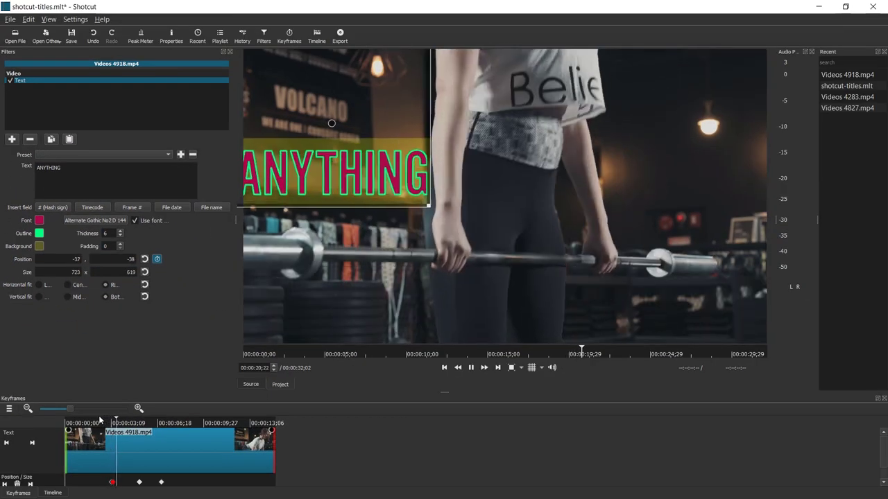
pyautogui.click(104, 423)
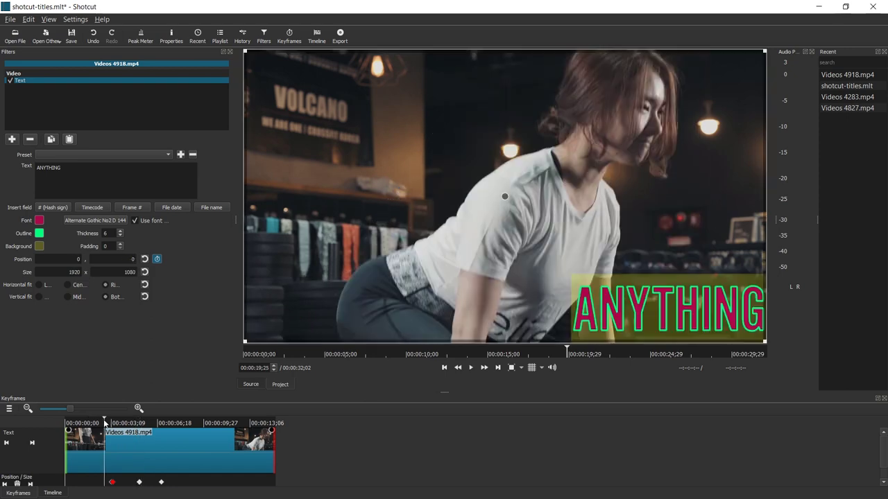
pyautogui.press('space')
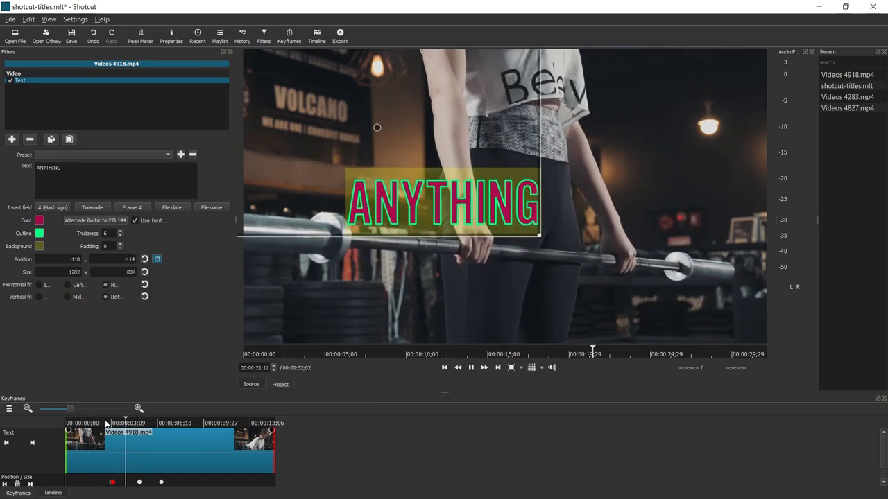
pyautogui.click(111, 423)
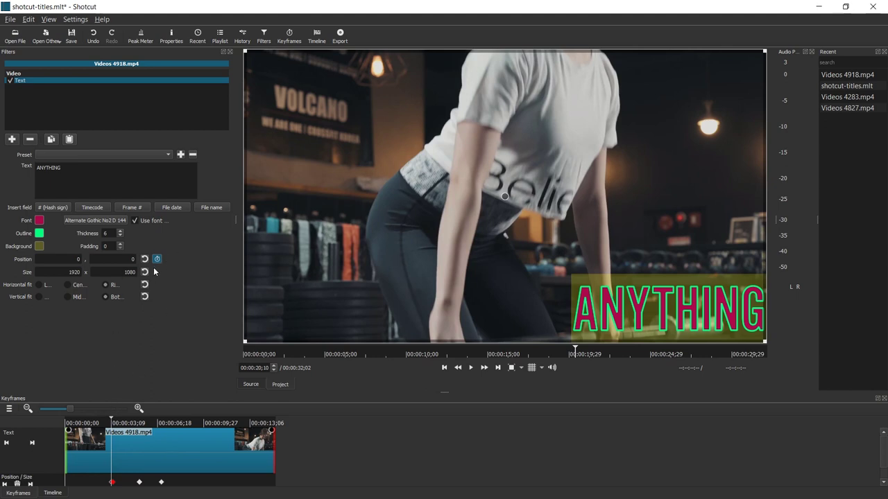
pyautogui.press('space')
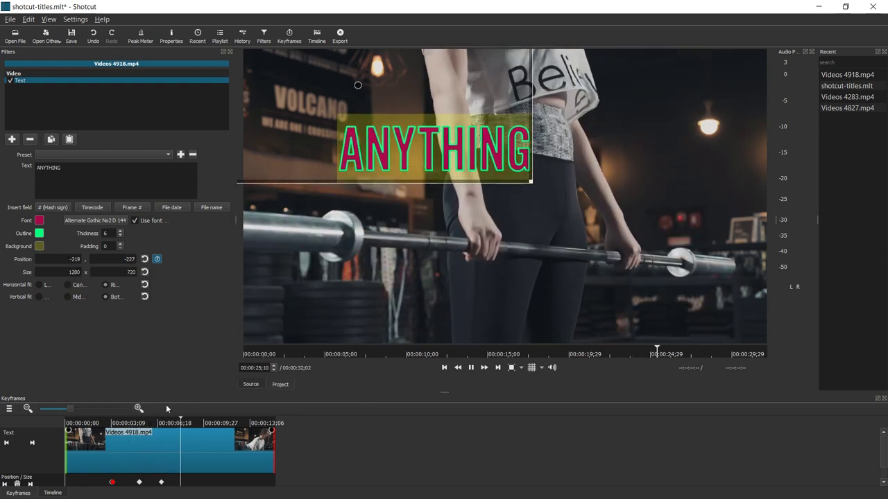
pyautogui.press('space')
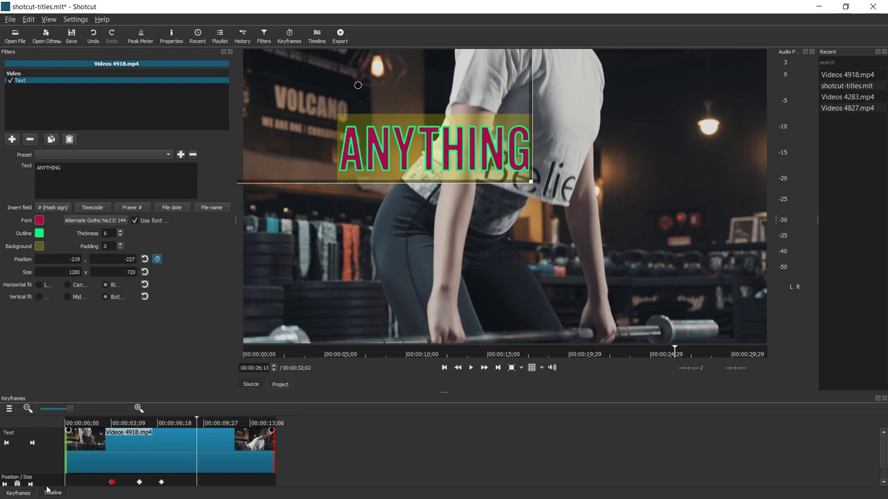
pyautogui.click(53, 494)
# Play the animated title and preview the FOR A NEW clip.
pyautogui.click(339, 423)
pyautogui.press('space')
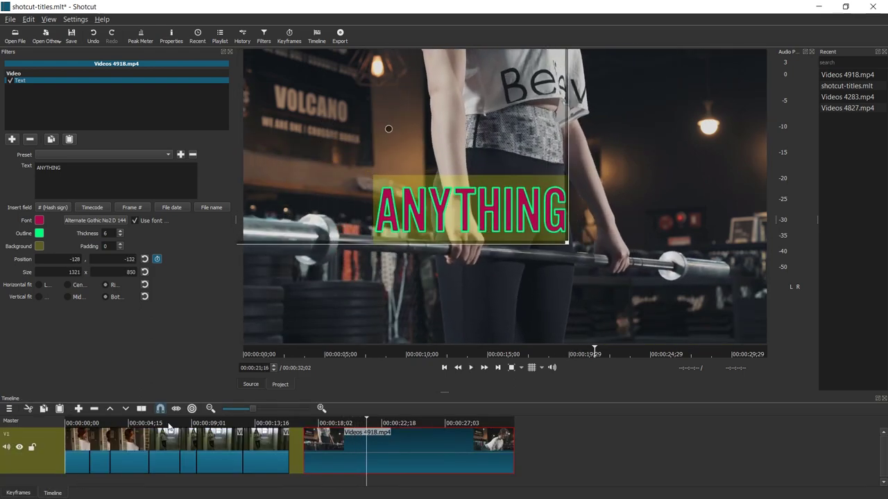
pyautogui.click(71, 424)
pyautogui.click(102, 435)
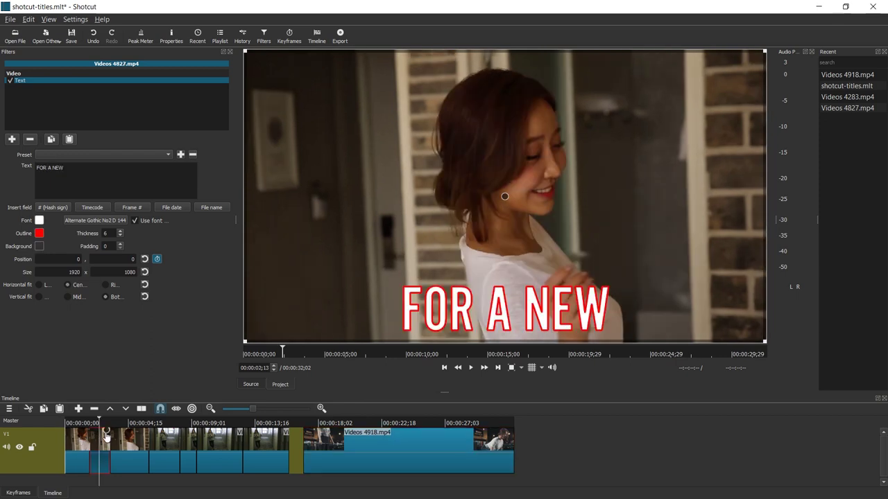
pyautogui.press('space')
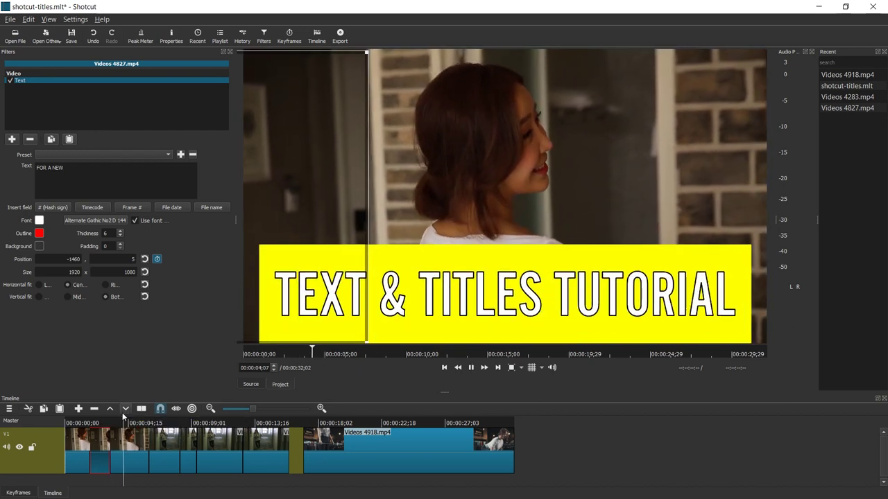
pyautogui.press('space')
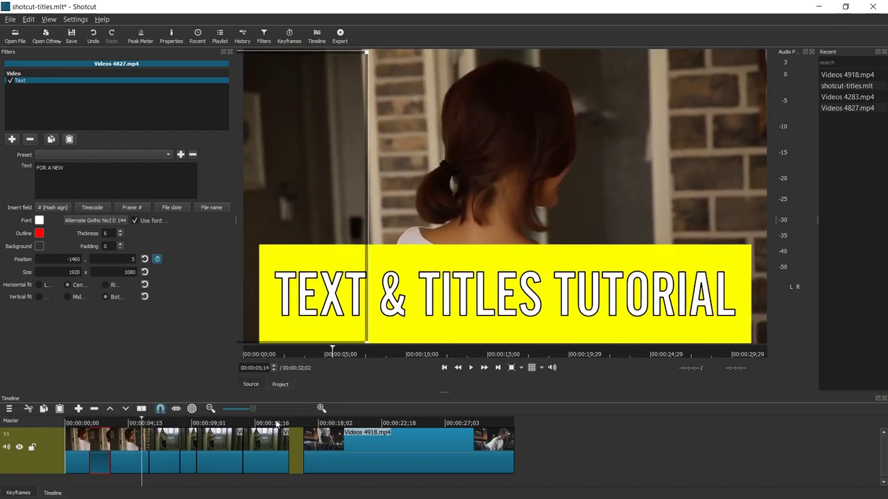
# Enlarge and zoom the timeline, then trim the edit so the yellow banner starts earlier.
pyautogui.moveTo(442, 392); pyautogui.dragTo(458, 267)
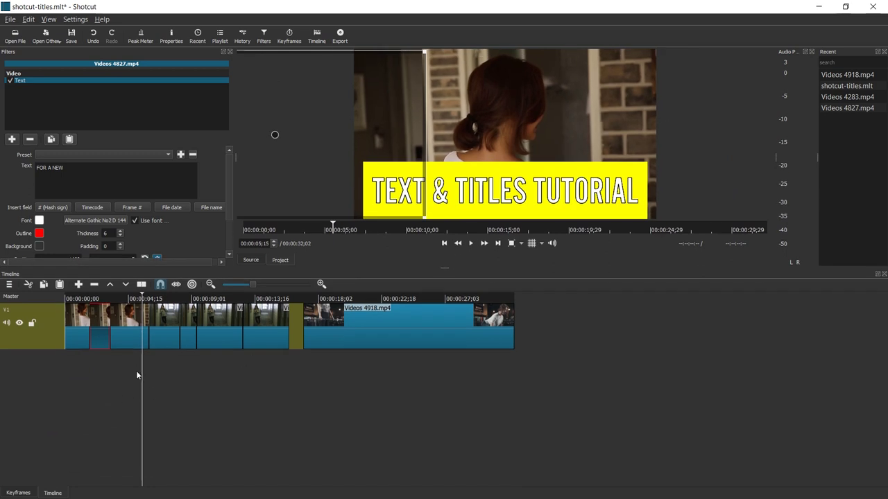
pyautogui.scroll(2, 136, 371)
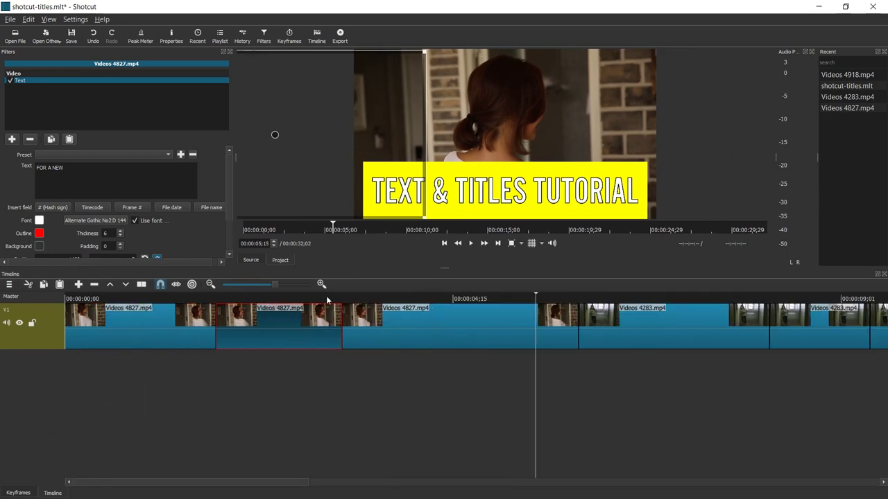
pyautogui.moveTo(326, 295); pyautogui.dragTo(298, 297)
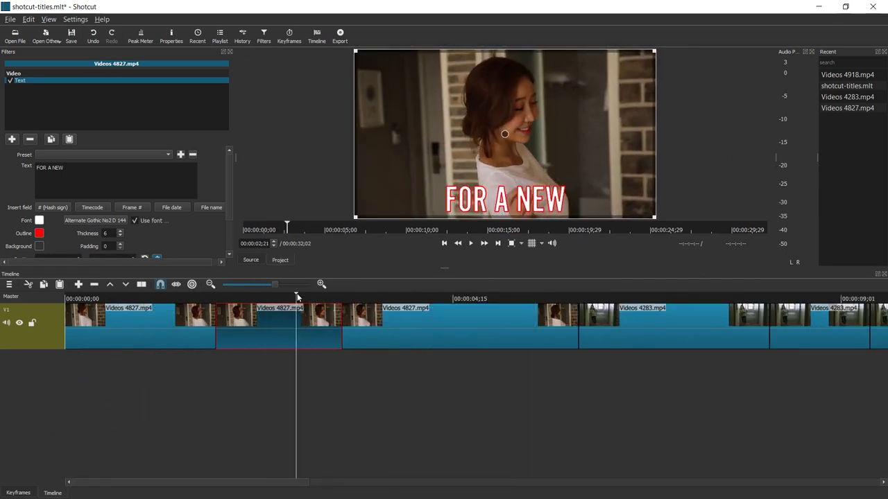
pyautogui.click(351, 297)
pyautogui.click(380, 296)
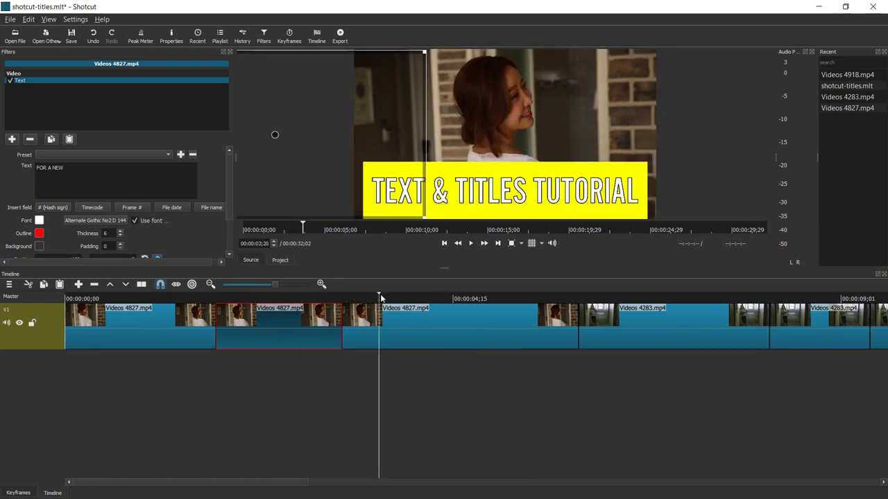
pyautogui.moveTo(379, 297); pyautogui.dragTo(304, 323)
# Play back the trimmed edit around the yellow title banner.
pyautogui.click(283, 299)
pyautogui.click(272, 299)
pyautogui.press('space')
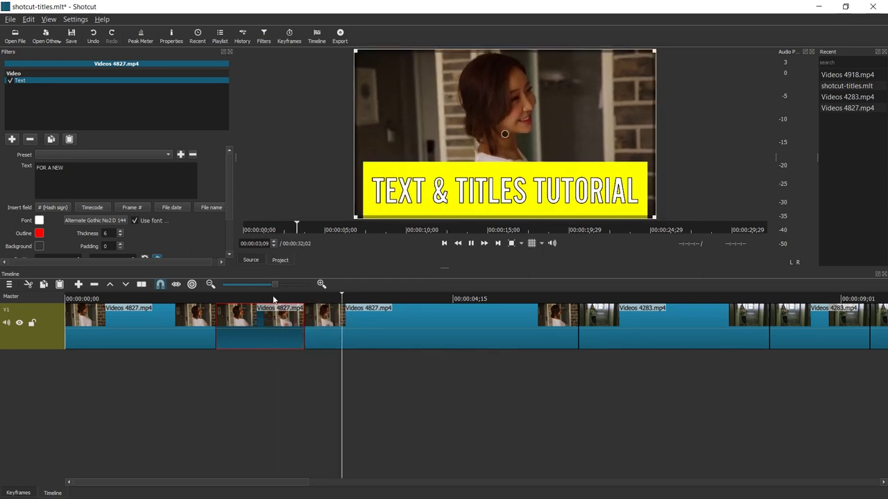
pyautogui.press('space')
pyautogui.click(323, 307)
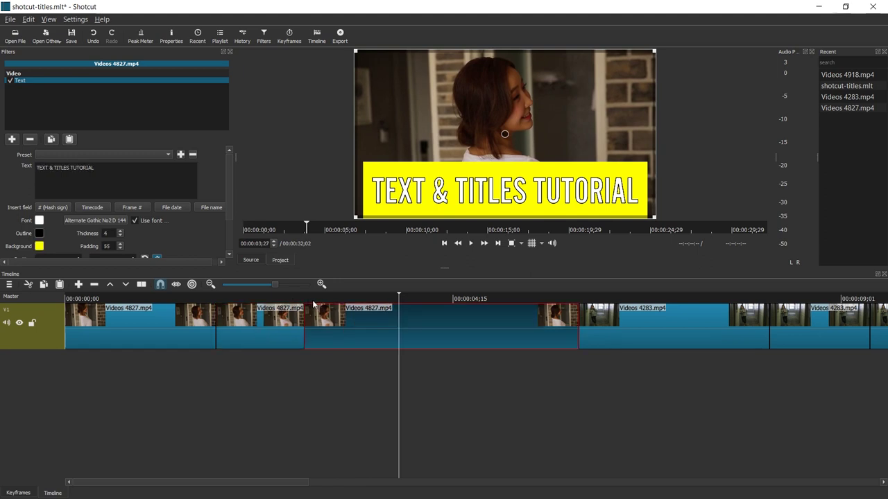
pyautogui.click(310, 301)
pyautogui.press('space')
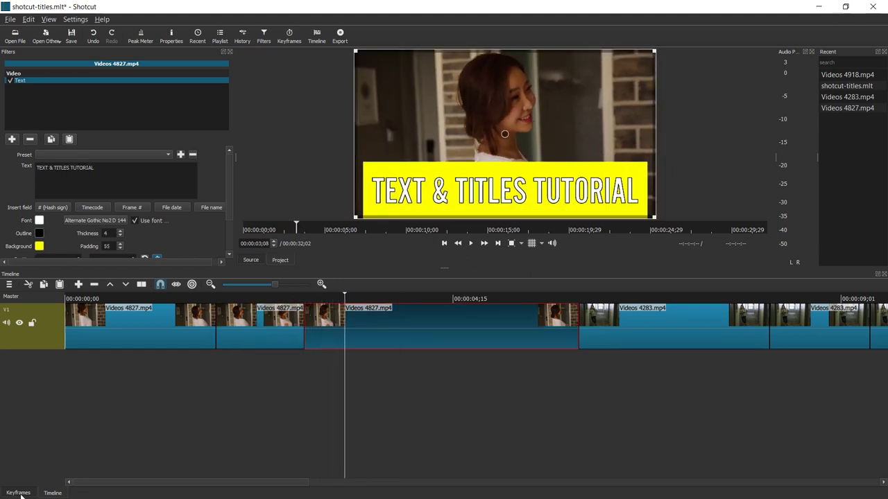
# Inspect the banner and FOR A NEW clips in the Keyframes view.
pyautogui.click(19, 494)
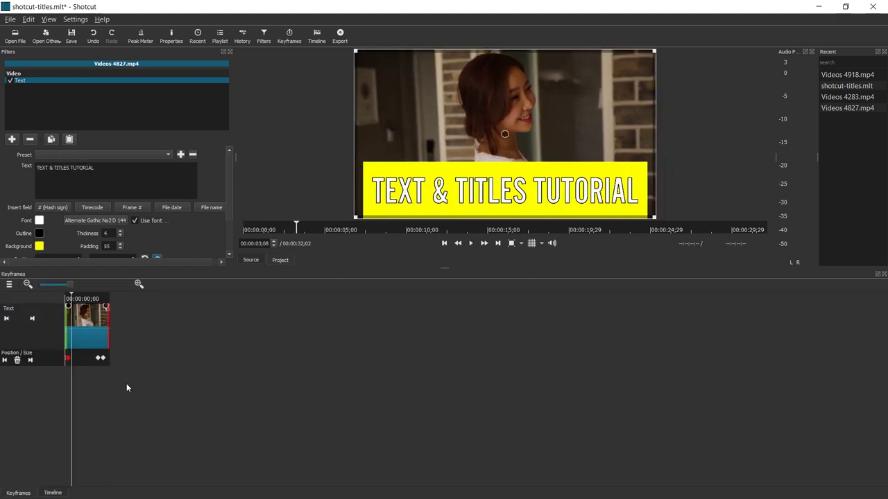
pyautogui.click(52, 492)
pyautogui.click(289, 325)
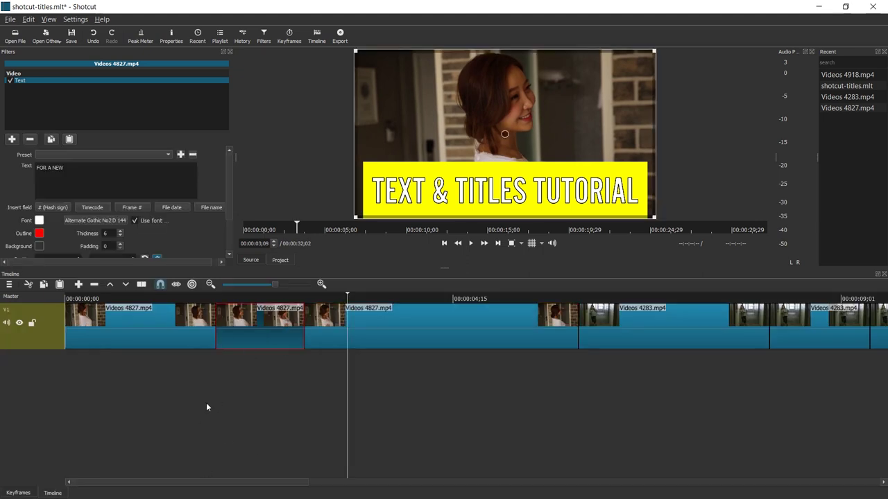
pyautogui.click(18, 493)
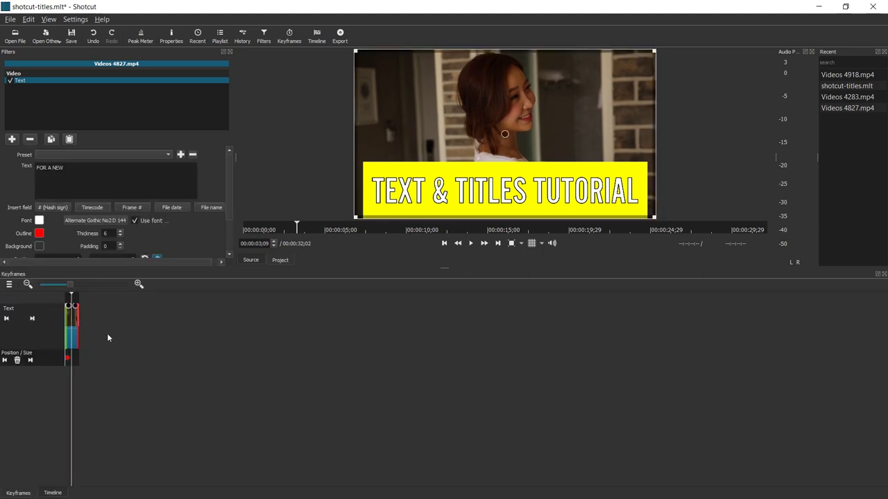
pyautogui.scroll(5, 88, 333)
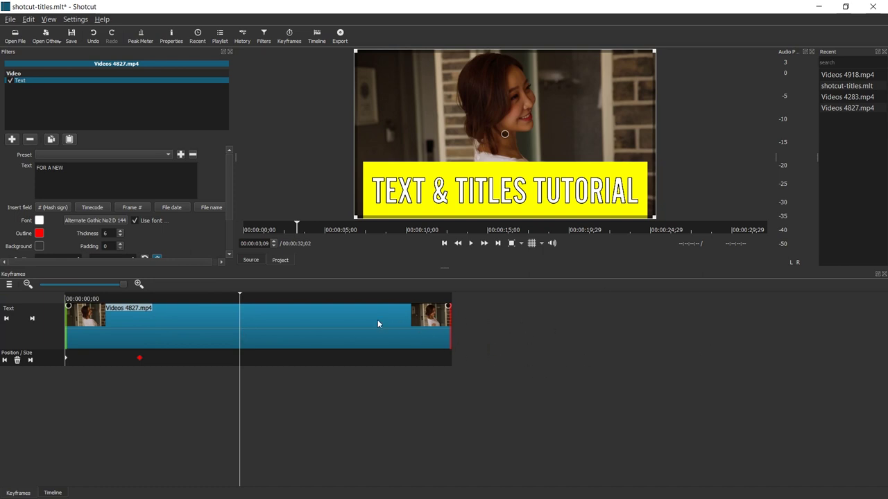
pyautogui.moveTo(381, 298)
pyautogui.mouseDown()
pyautogui.moveTo(426, 299)
pyautogui.moveTo(376, 298)
pyautogui.mouseUp()
# Enlarge the video preview and play the edit from the timeline.
pyautogui.moveTo(438, 268); pyautogui.dragTo(420, 341)
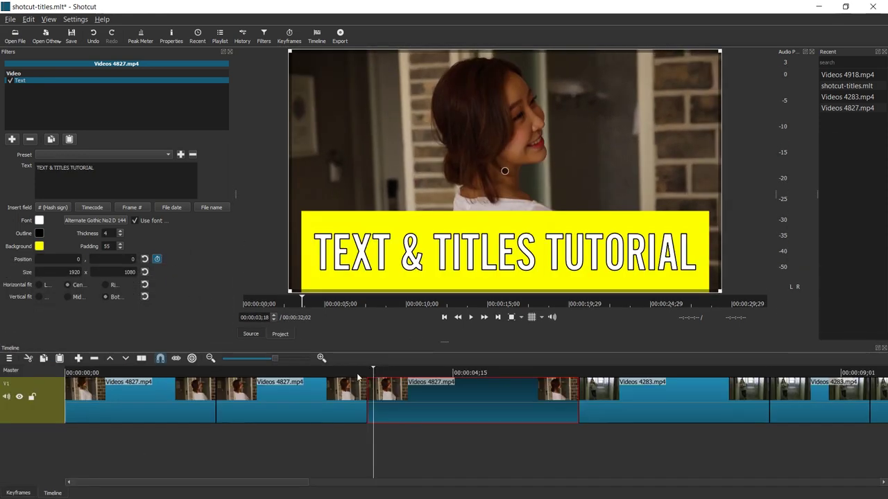
pyautogui.click(332, 374)
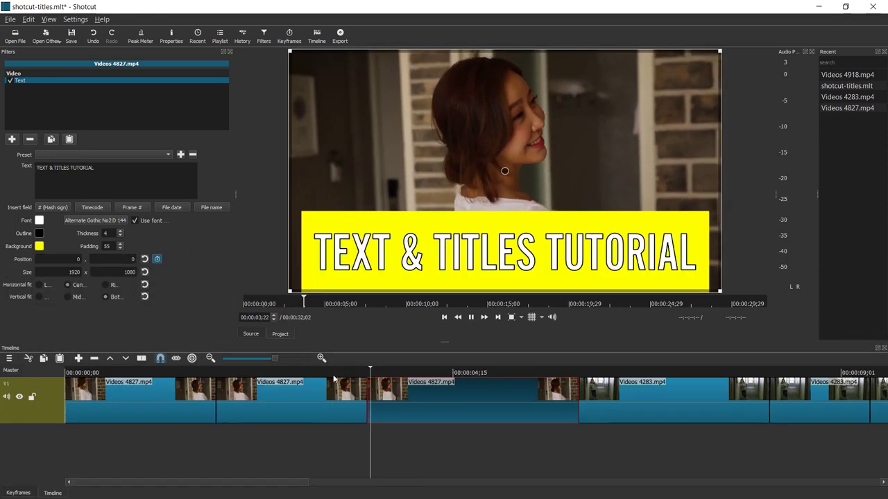
pyautogui.press('space')
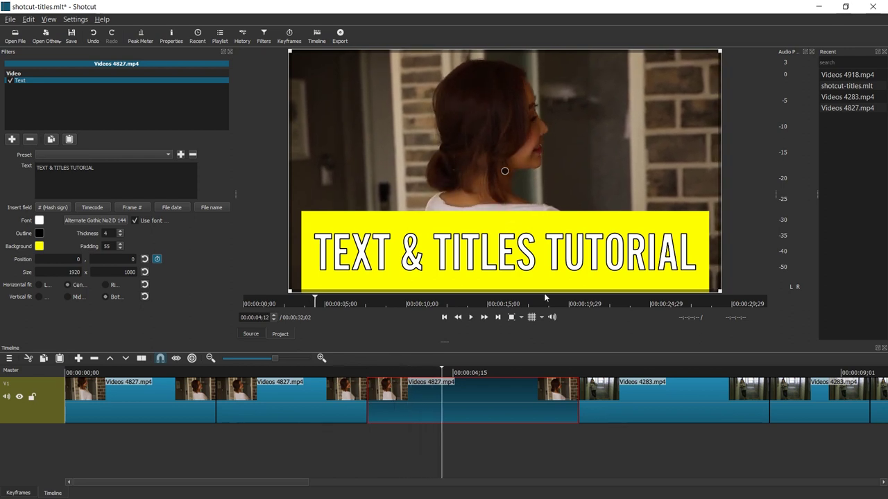
# Add a V2 video track and move to the FOR A NEW title at 2;20.
pyautogui.rightClick(53, 393)
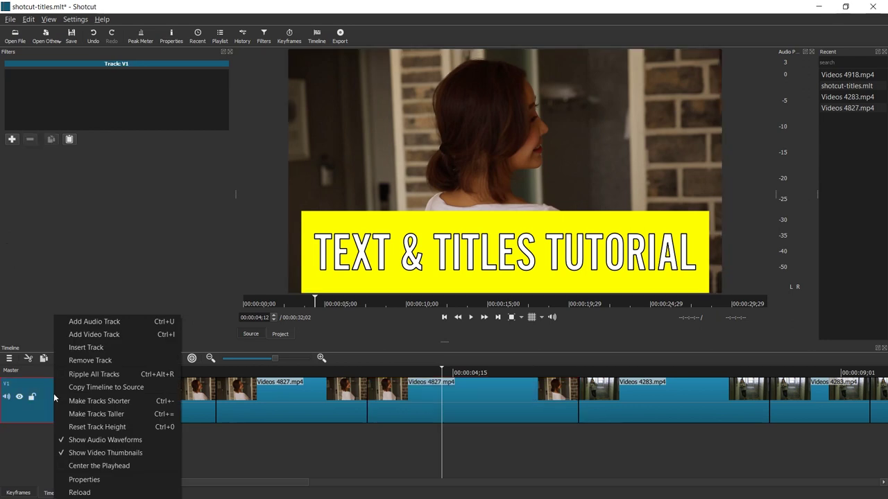
pyautogui.click(106, 336)
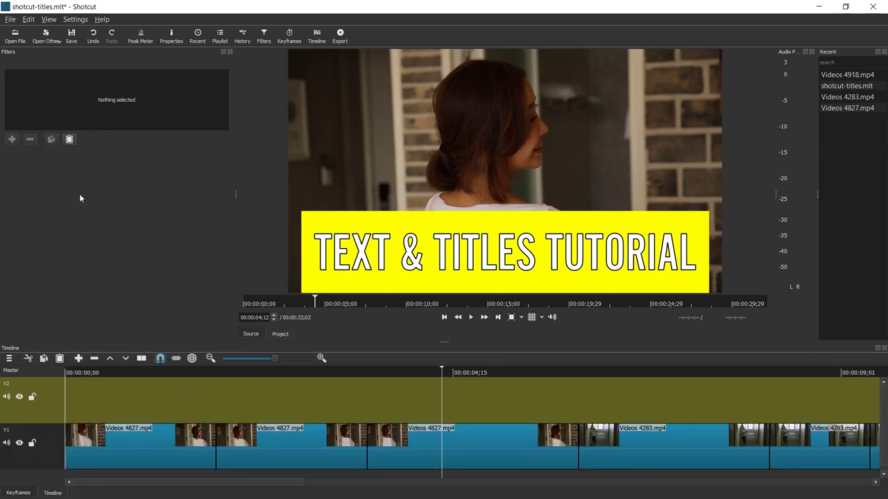
pyautogui.click(293, 411)
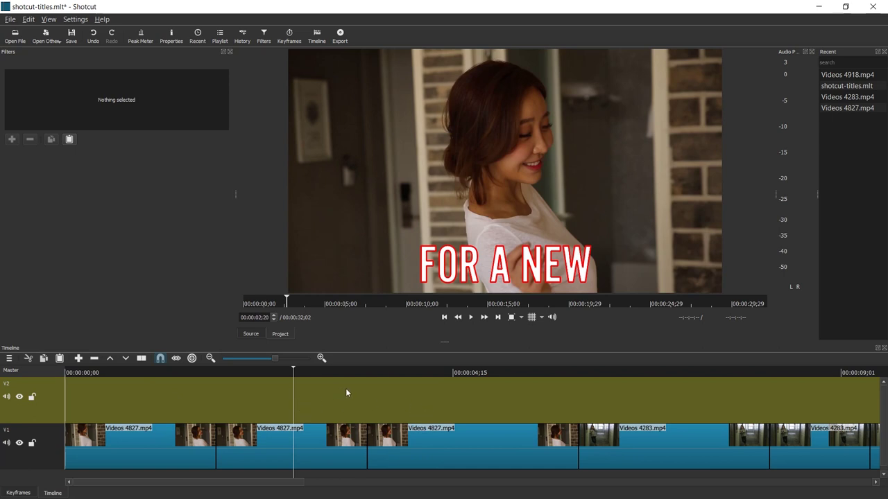
# Create a transparent Color clip and place it on V2 above the opening clips.
pyautogui.click(9, 19)
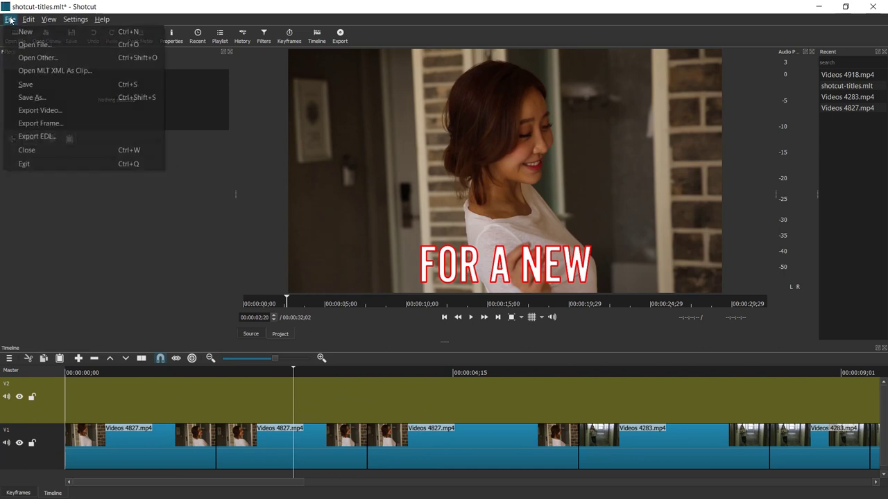
pyautogui.click(95, 57)
pyautogui.click(309, 203)
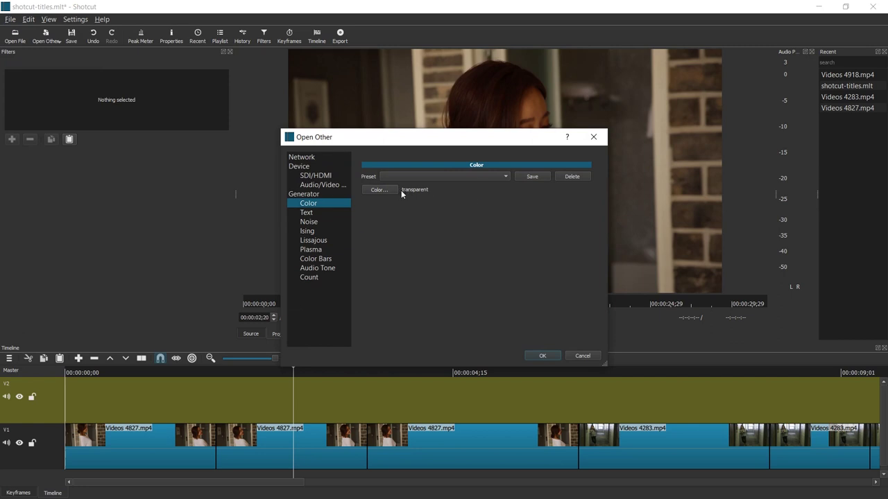
pyautogui.click(542, 356)
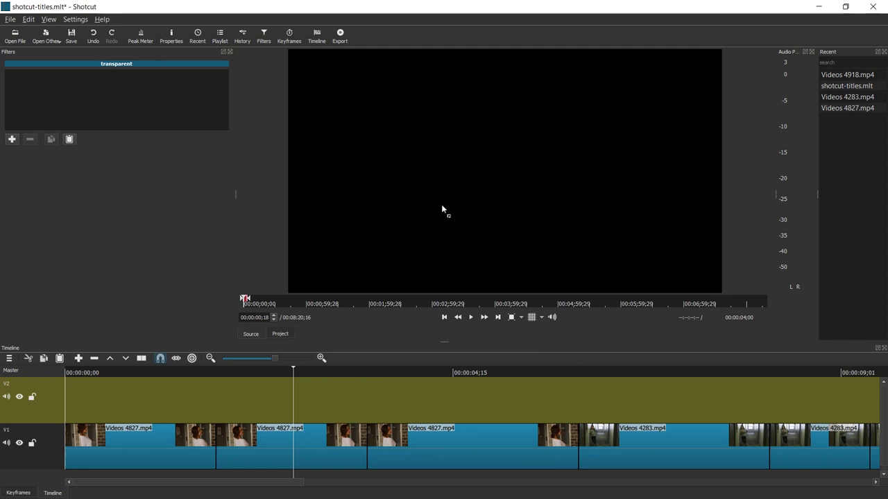
pyautogui.moveTo(441, 210); pyautogui.dragTo(225, 393)
# Move the playhead to the FOR A NEW title and add a Text filter to the transparent clip.
pyautogui.click(236, 376)
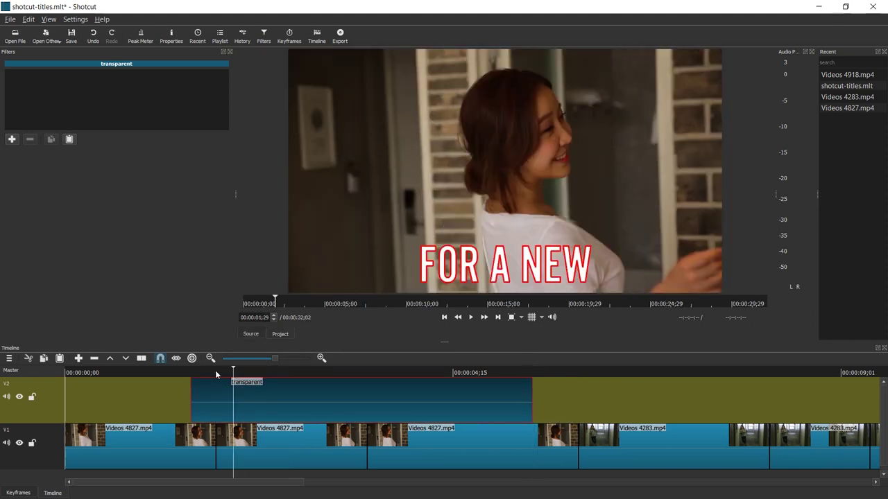
pyautogui.click(205, 374)
pyautogui.click(243, 372)
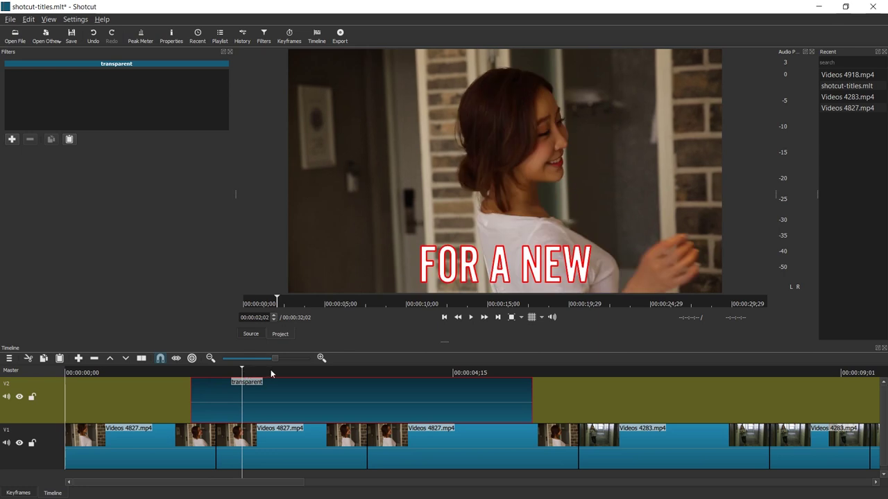
pyautogui.click(11, 139)
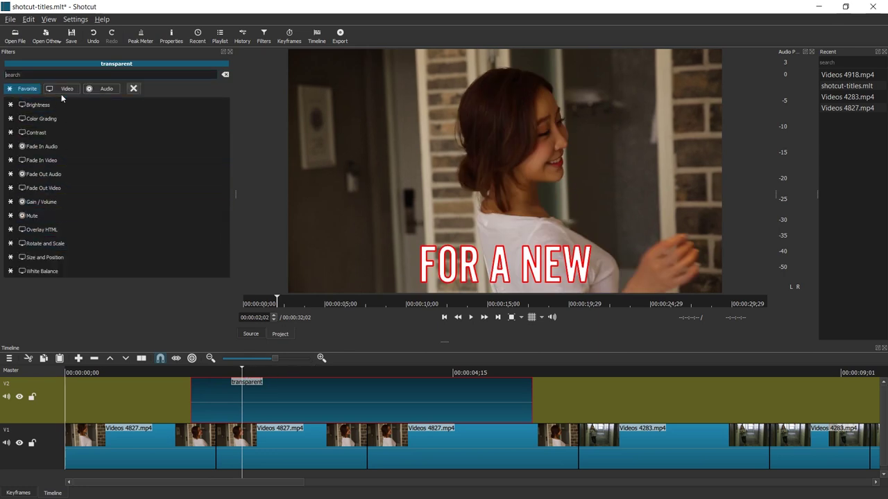
pyautogui.click(134, 89)
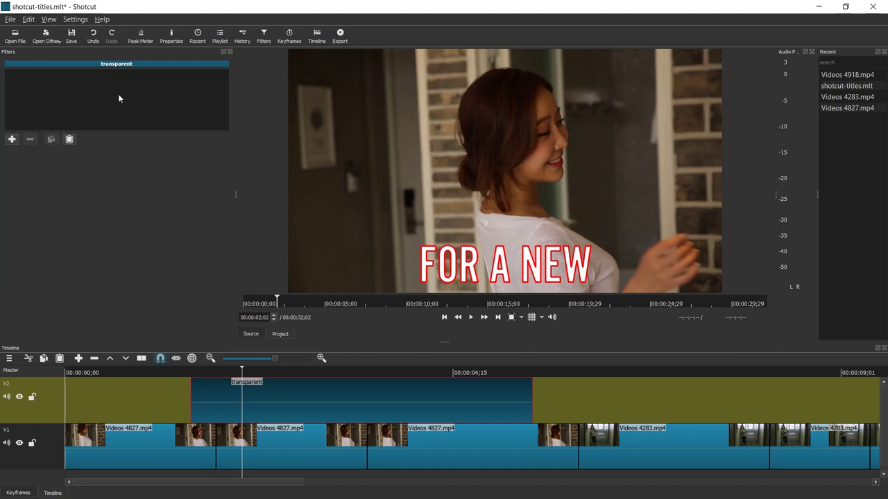
pyautogui.click(12, 140)
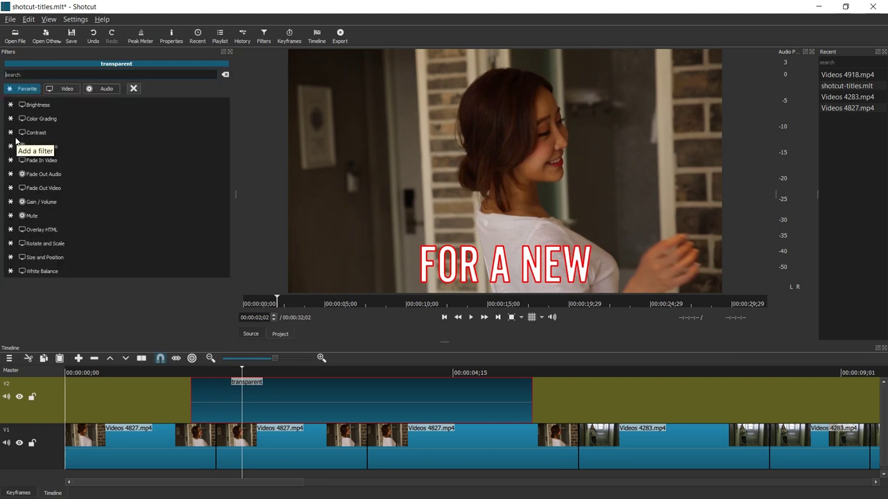
pyautogui.write('text')
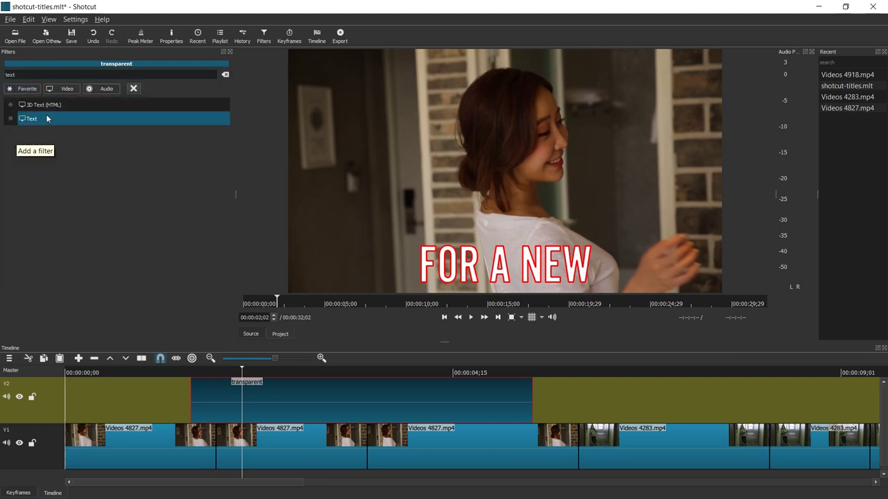
pyautogui.click(48, 117)
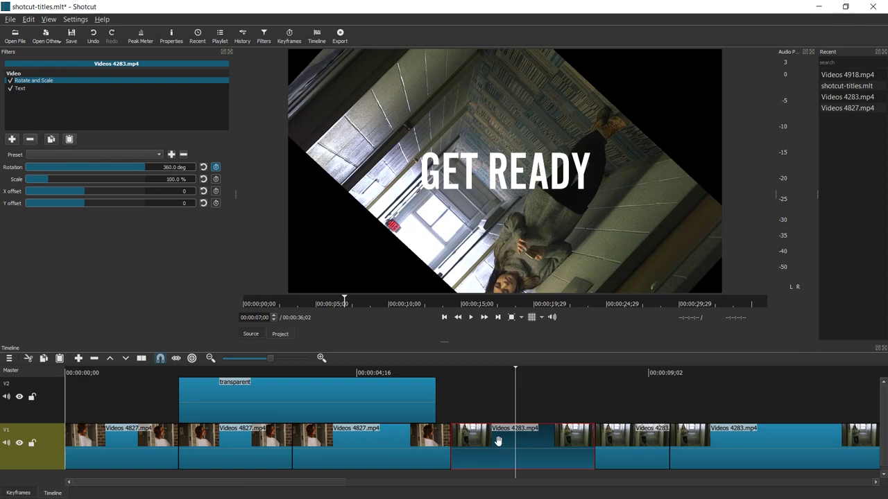
# Paste the GET READY clip's filters onto the V2 clip, then remove the timecode Text and Rotate and Scale filters.
pyautogui.click(51, 140)
pyautogui.click(312, 387)
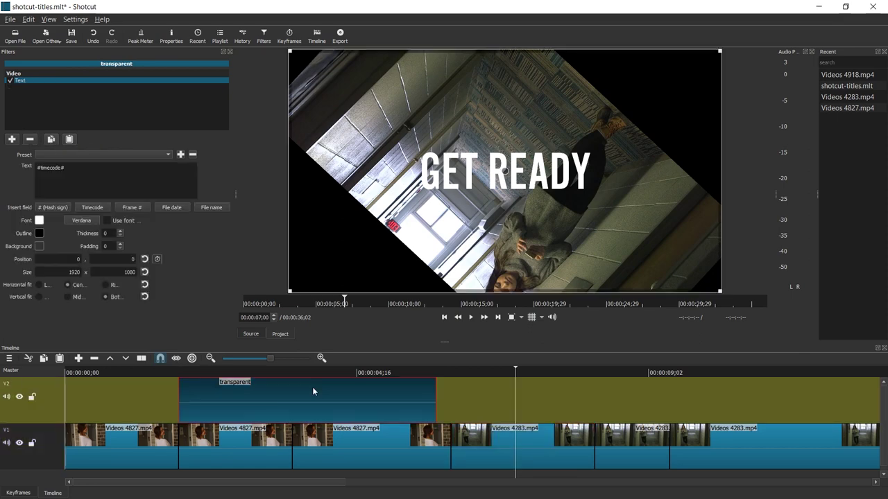
pyautogui.click(307, 369)
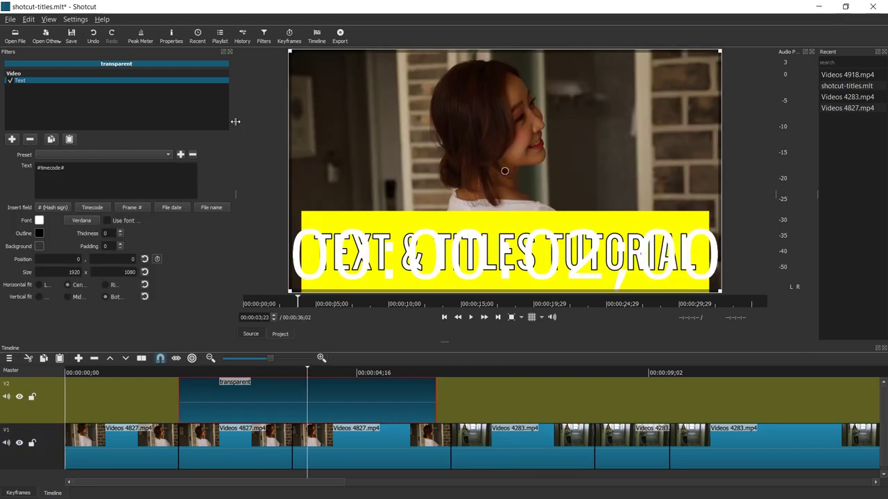
pyautogui.click(69, 141)
pyautogui.click(20, 81)
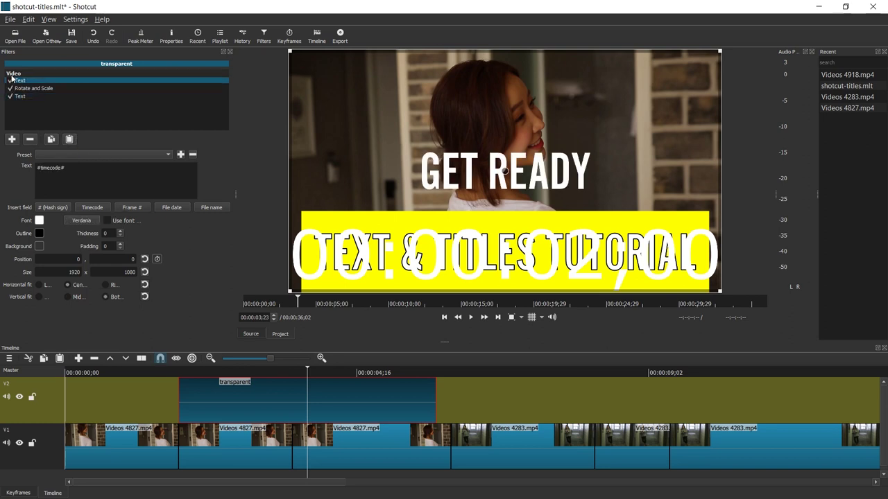
pyautogui.click(30, 139)
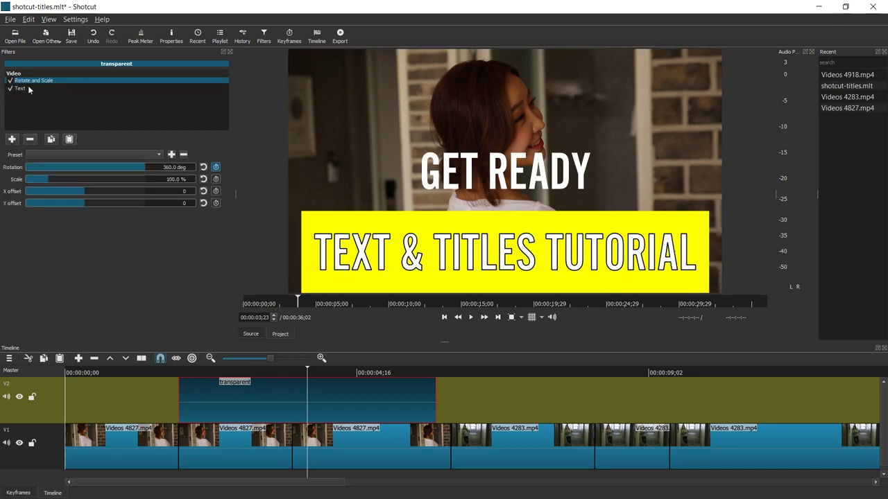
pyautogui.click(30, 139)
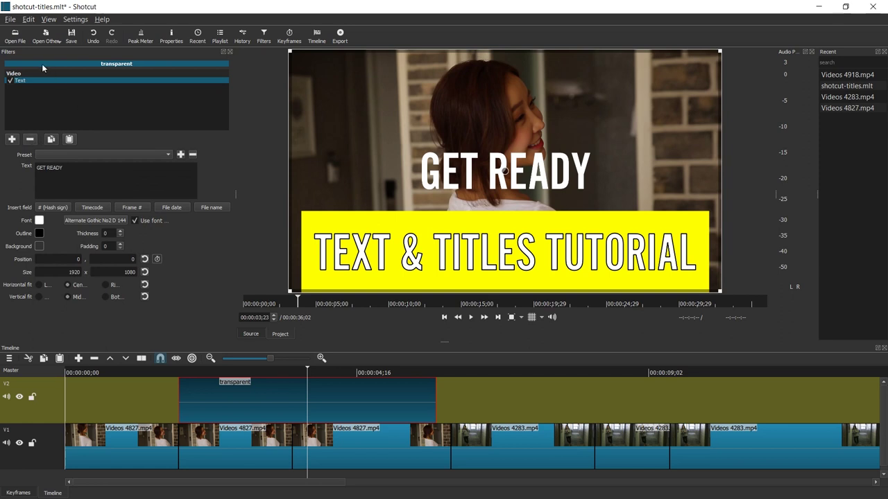
# Retitle the text THIS IS A NEW BEGINNING and start its clip where FOR A NEW appears.
pyautogui.tripleClick(138, 184)
pyautogui.write('THIS IS A NEW BEGINNING')
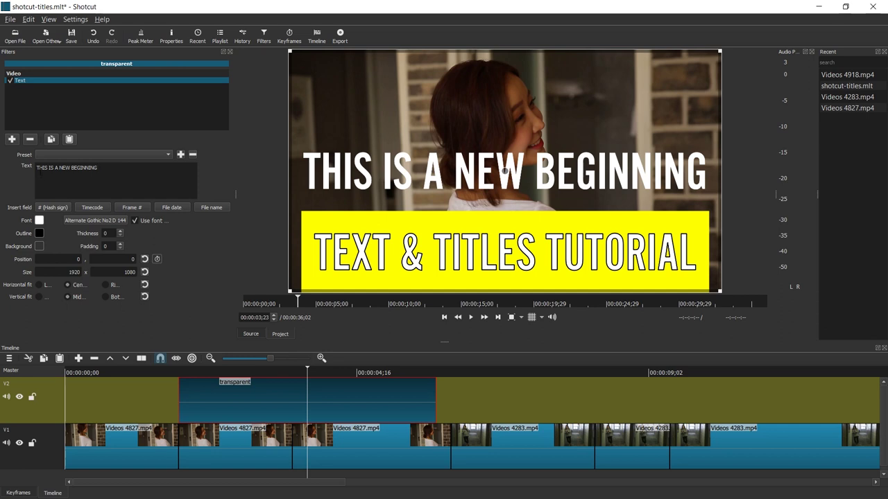
pyautogui.click(261, 372)
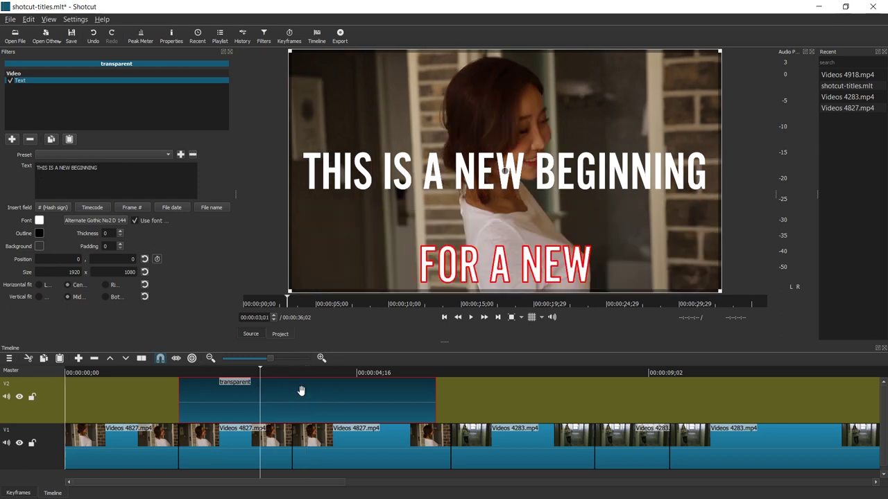
pyautogui.moveTo(299, 390); pyautogui.dragTo(399, 397)
# In Keyframes, drag the Text filter's start so the title animates in.
pyautogui.click(263, 372)
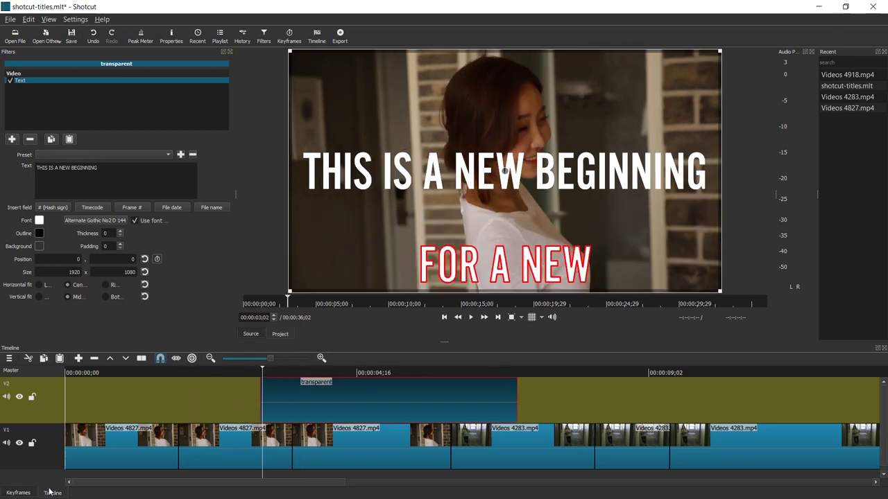
pyautogui.click(19, 494)
pyautogui.moveTo(69, 380); pyautogui.dragTo(120, 382)
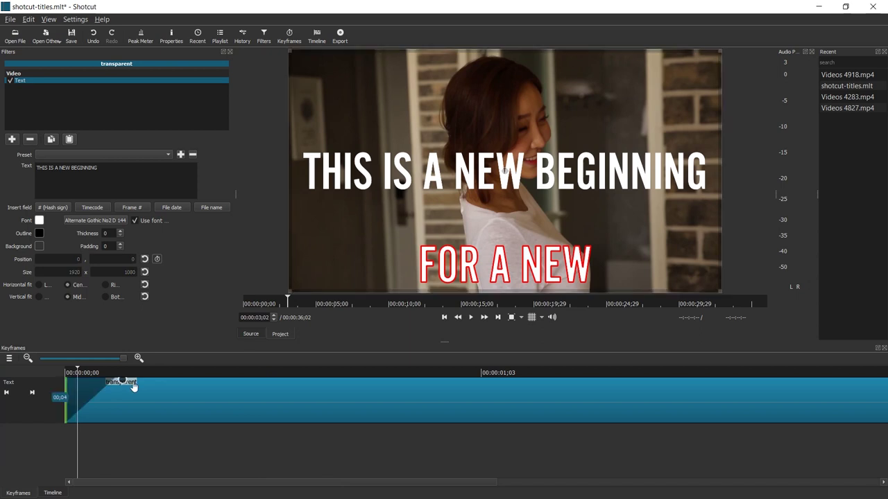
# Apply the Slide In From Left preset and set Vertical fit to Middle, previewing the entrance.
pyautogui.click(57, 154)
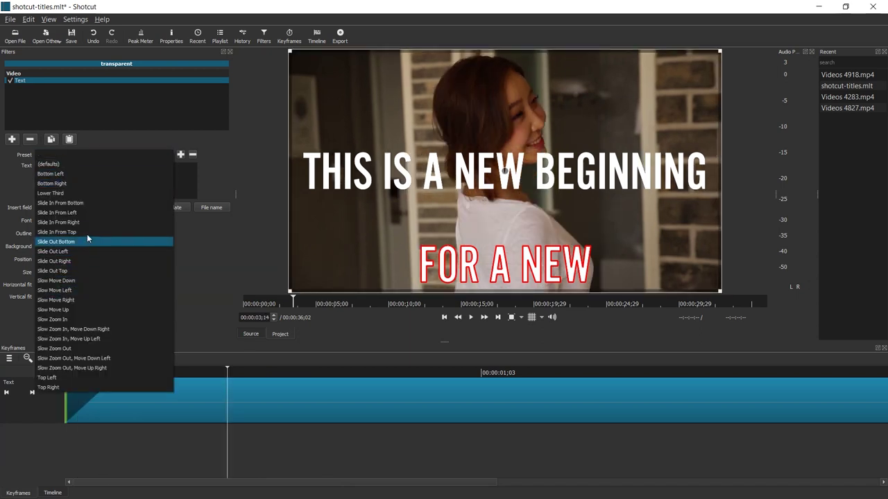
pyautogui.click(84, 213)
pyautogui.press('space')
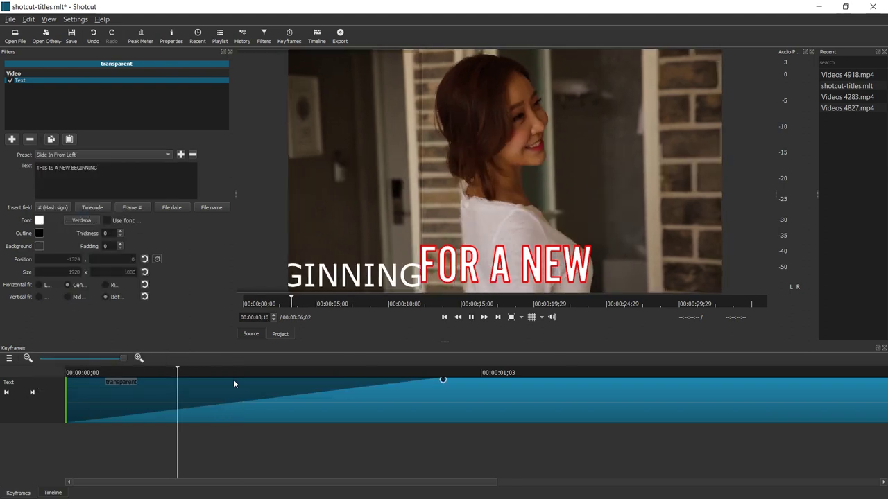
pyautogui.click(73, 297)
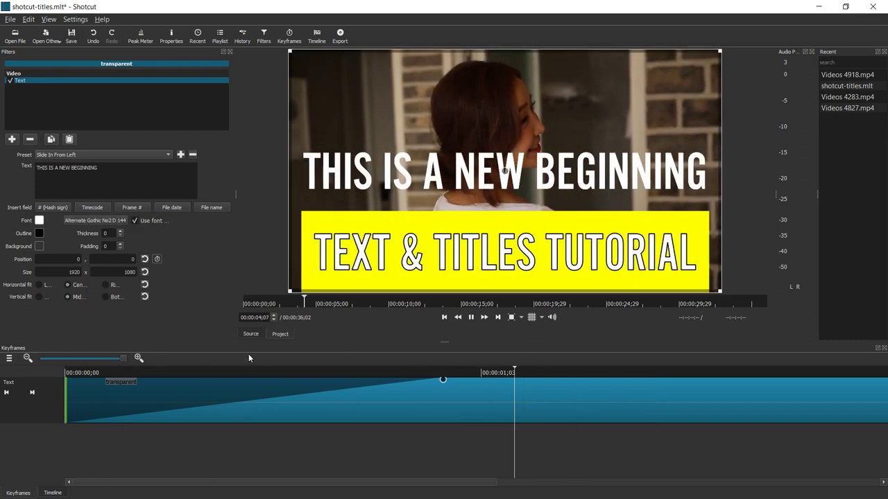
pyautogui.press('space')
# Drag the end keyframe left to add an out animation before the clip ends.
pyautogui.scroll(-2, 400, 392)
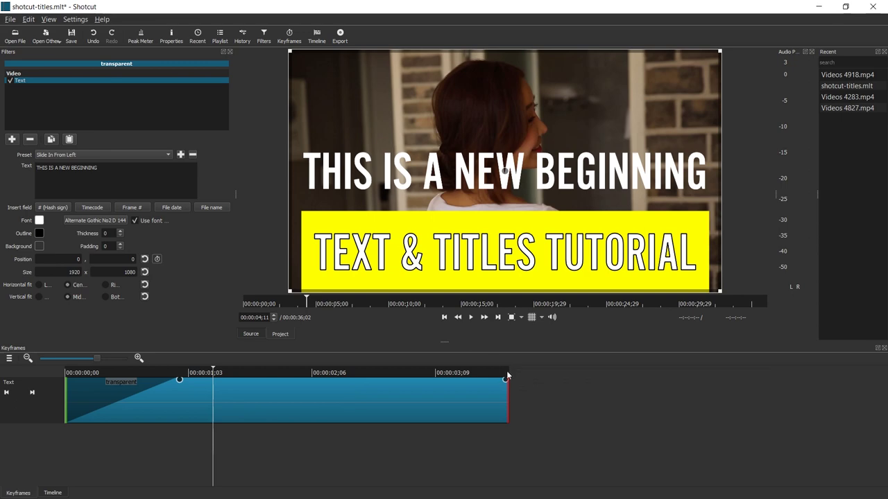
pyautogui.moveTo(505, 381); pyautogui.dragTo(481, 381)
pyautogui.click(458, 374)
pyautogui.press('space')
pyautogui.moveTo(483, 380); pyautogui.dragTo(442, 380)
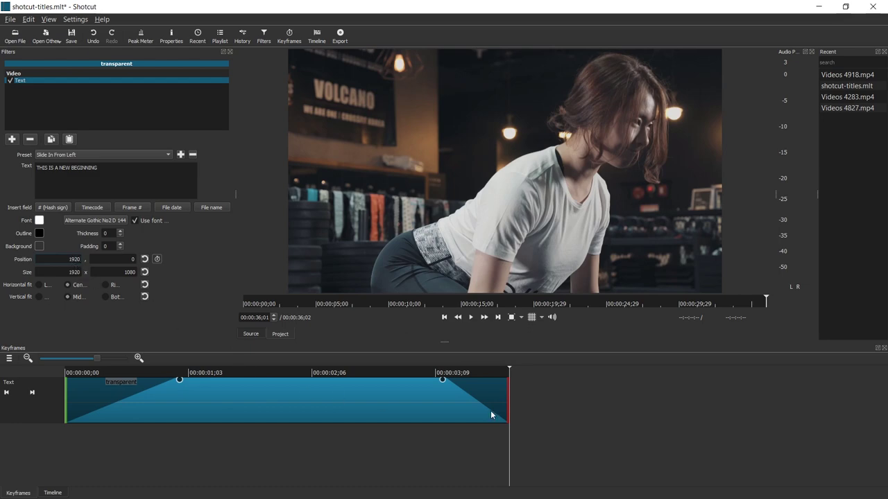
pyautogui.click(423, 369)
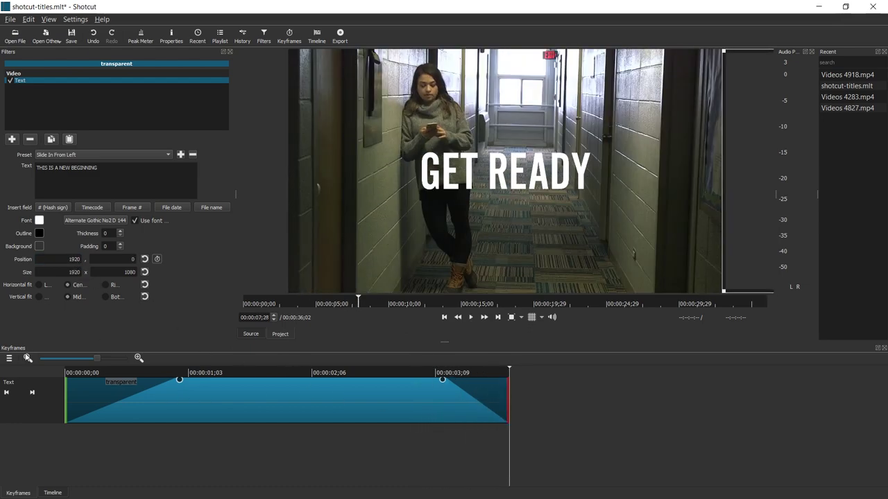
# Zoom out and move the V2 title clip to about 00:00:35, previewing it above the final shots.
pyautogui.click(53, 493)
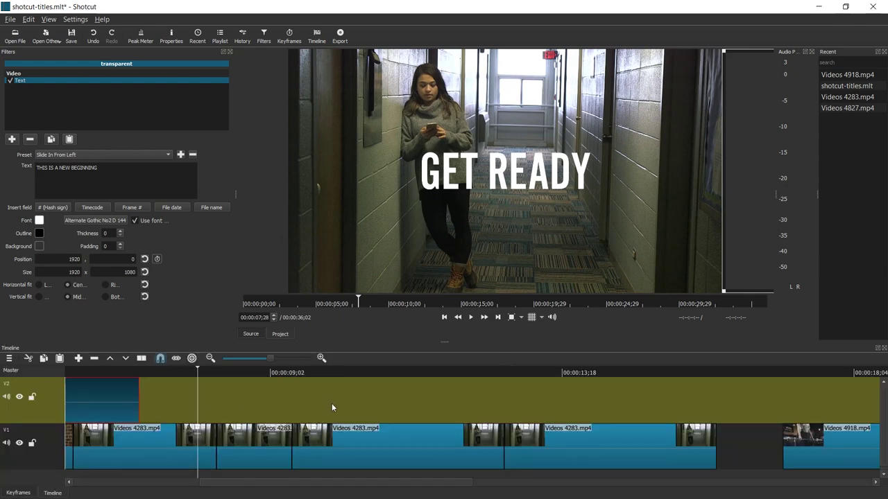
pyautogui.press('-')
pyautogui.press('-')
pyautogui.moveTo(91, 399); pyautogui.dragTo(161, 381)
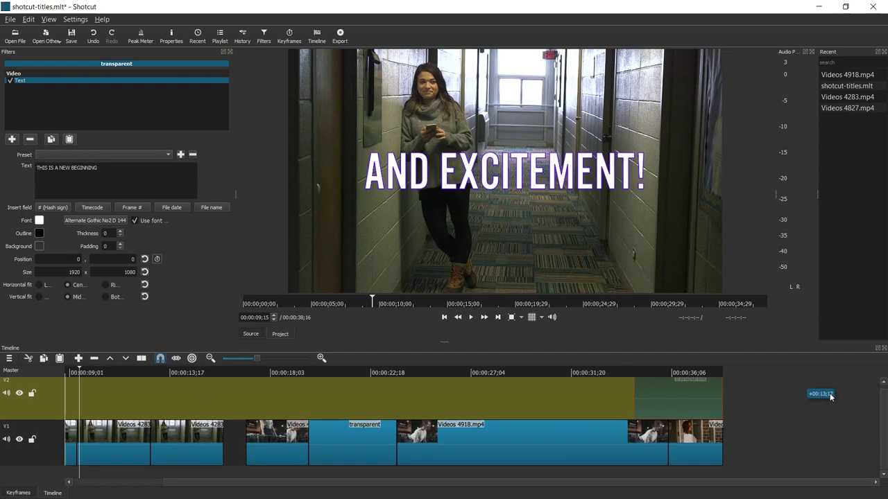
pyautogui.moveTo(830, 397); pyautogui.dragTo(725, 393)
pyautogui.click(623, 373)
pyautogui.press('space')
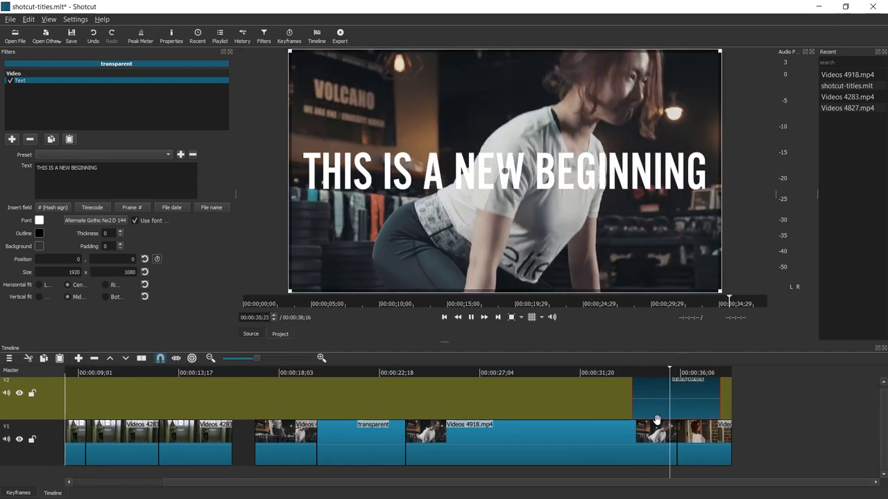
pyautogui.click(360, 444)
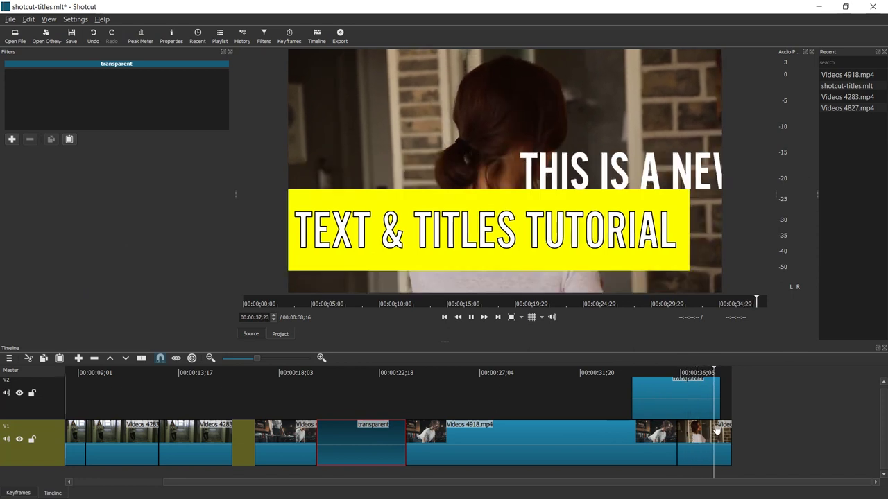
pyautogui.click(668, 372)
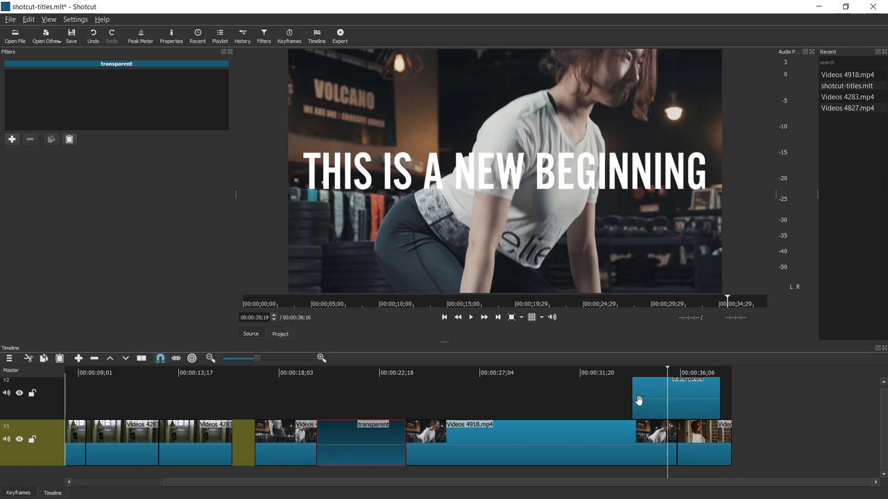
pyautogui.keyDown('ctrl'); pyautogui.scroll(-5, 640, 396); pyautogui.keyUp('ctrl')
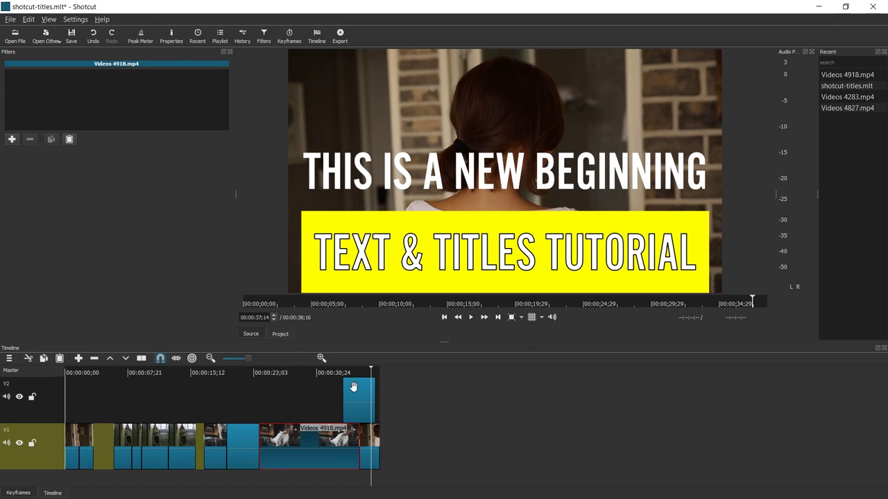
# Add video track V3 and move the title clip up onto it.
pyautogui.rightClick(49, 450)
pyautogui.click(104, 334)
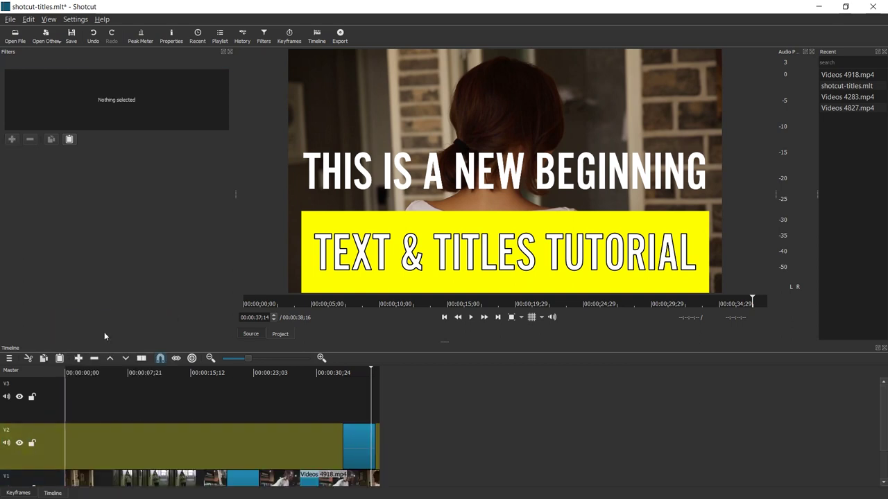
pyautogui.moveTo(353, 418); pyautogui.dragTo(352, 412)
pyautogui.click(352, 373)
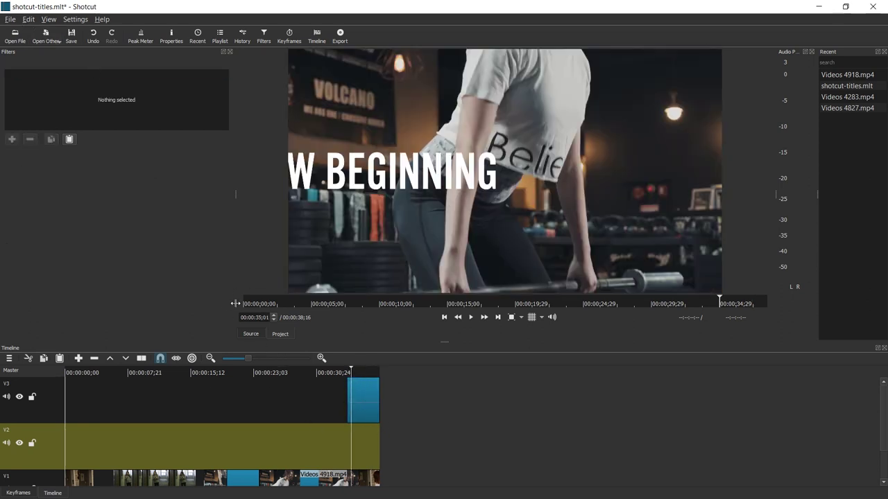
# Generate a transparent Color clip and drop it onto track V2.
pyautogui.click(10, 20)
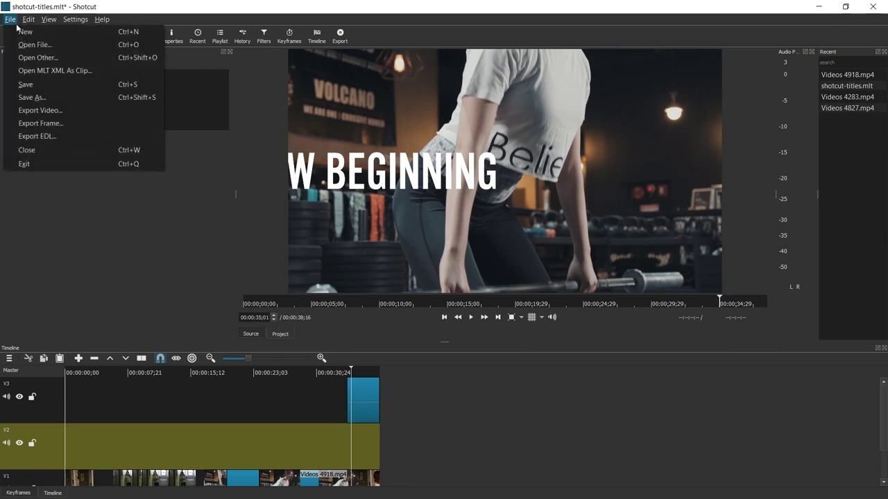
pyautogui.click(76, 58)
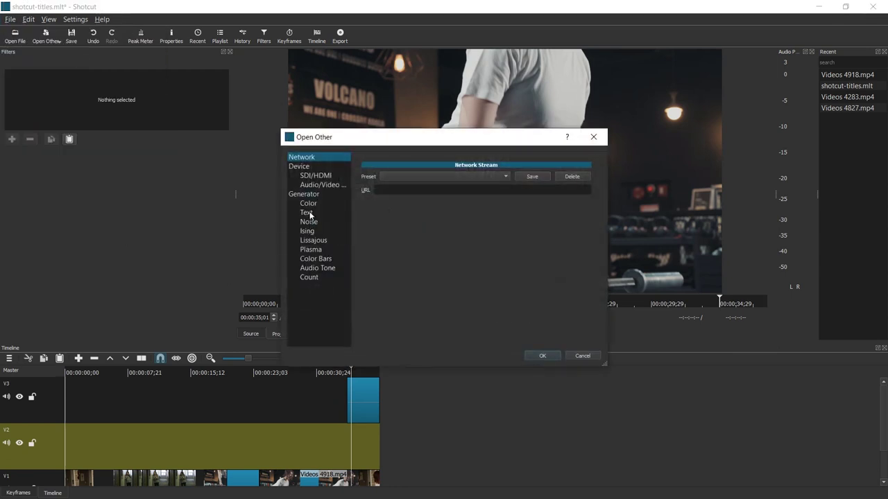
pyautogui.click(308, 203)
pyautogui.click(551, 353)
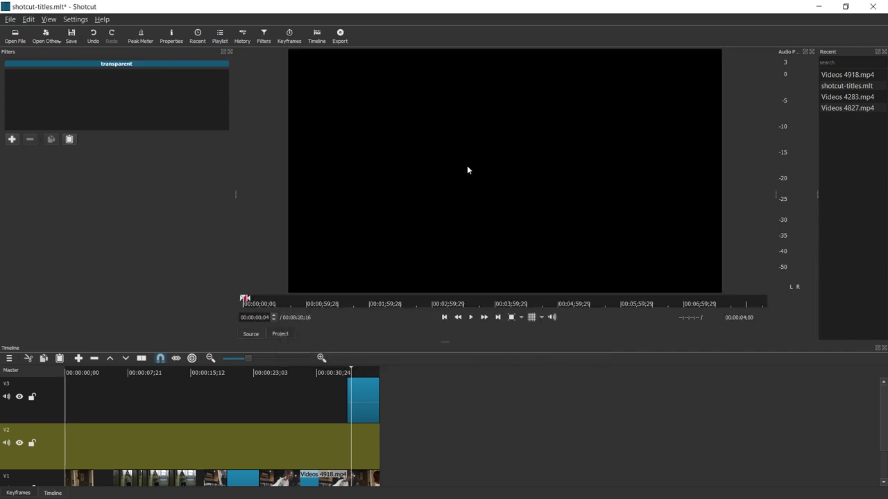
pyautogui.moveTo(533, 159); pyautogui.dragTo(347, 444)
# Create a semi-transparent black (#98000000) colour clip and place it on V2 under the title.
pyautogui.click(10, 20)
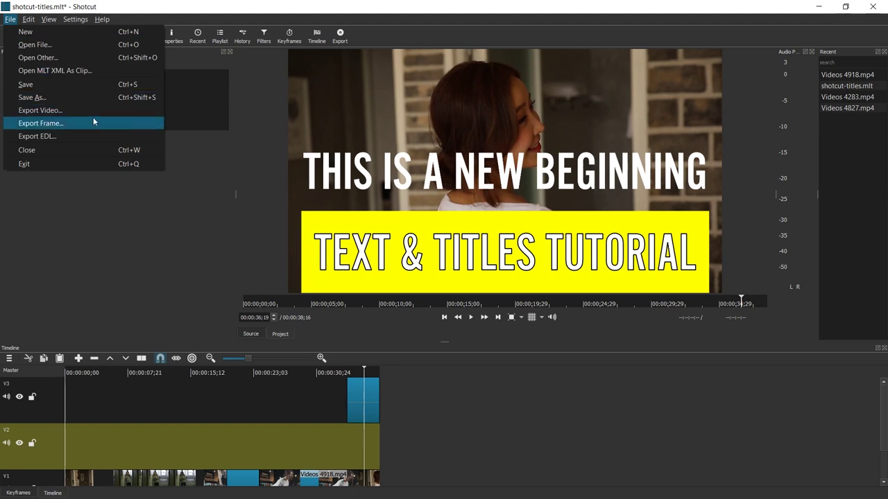
pyautogui.click(102, 58)
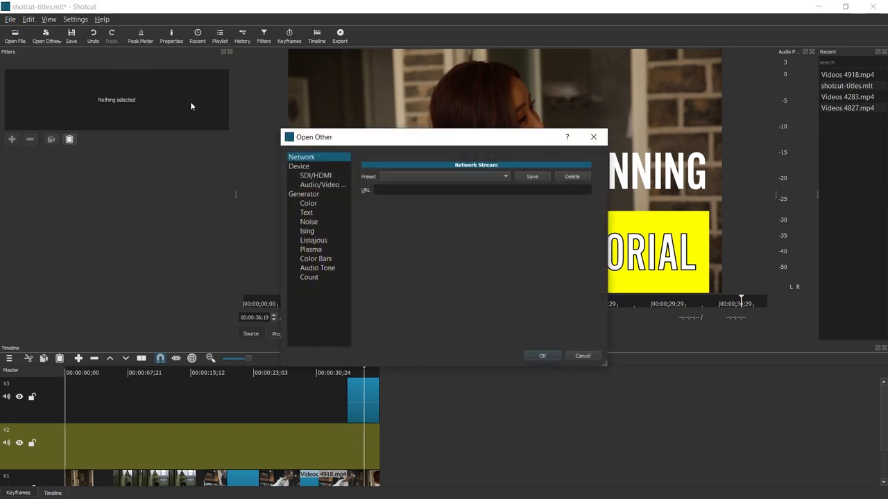
pyautogui.click(313, 206)
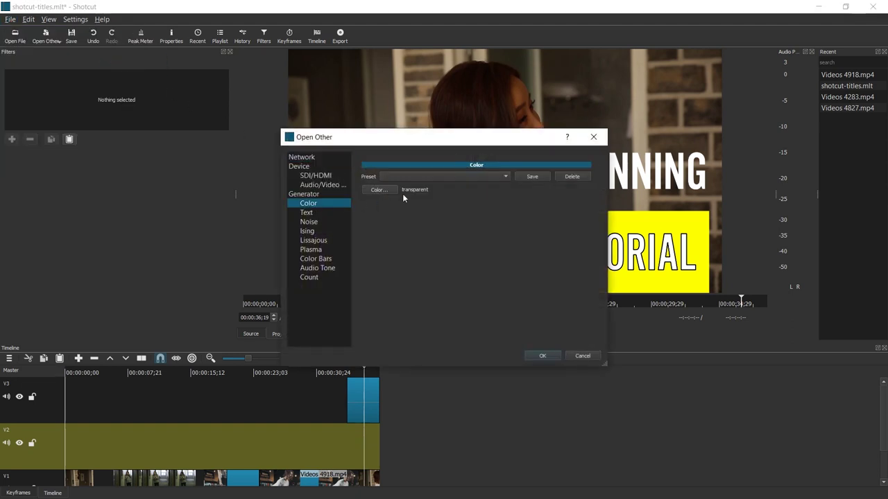
pyautogui.click(386, 188)
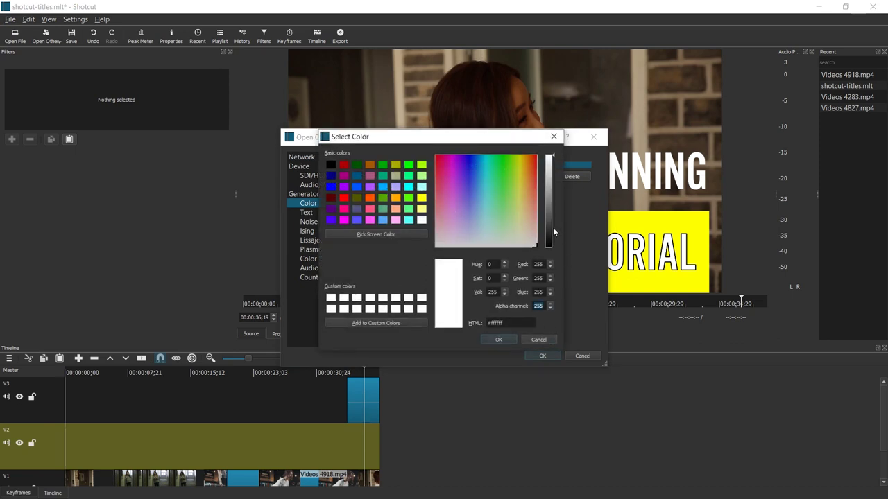
pyautogui.moveTo(552, 189); pyautogui.dragTo(536, 302)
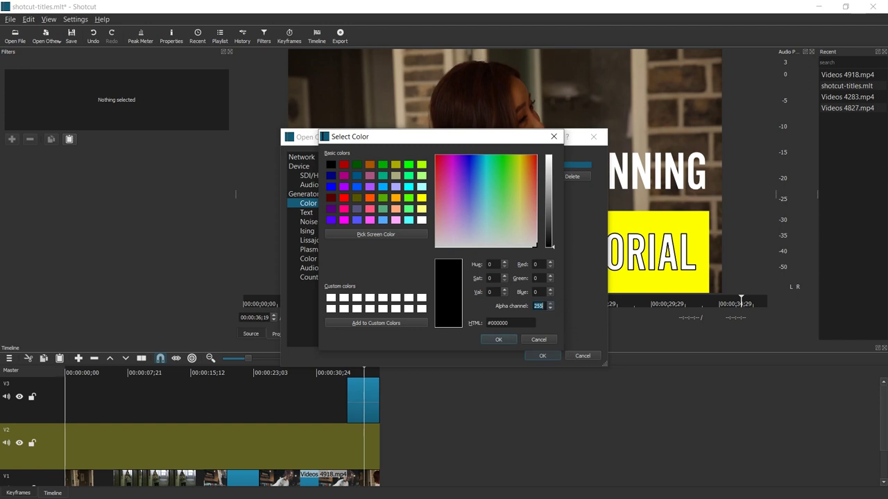
pyautogui.click(505, 340)
pyautogui.click(543, 357)
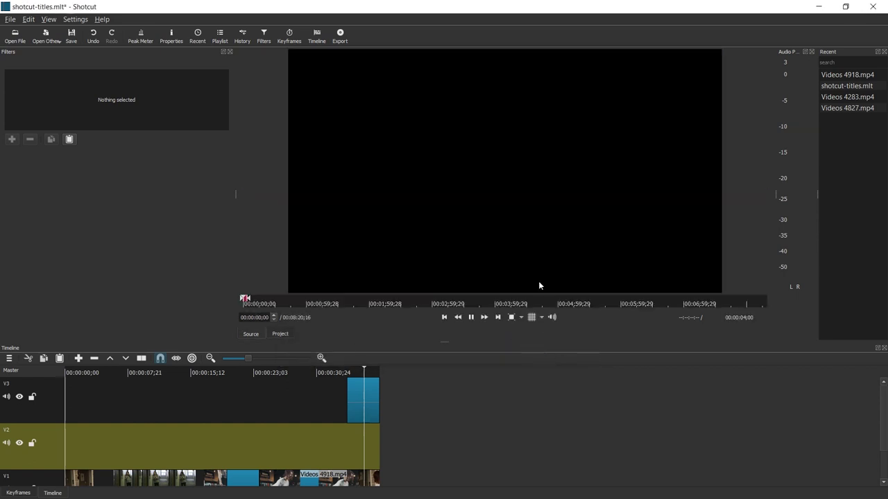
pyautogui.moveTo(497, 232); pyautogui.dragTo(350, 444)
# Add a Size and Position filter to the black clip at a title frame.
pyautogui.click(364, 374)
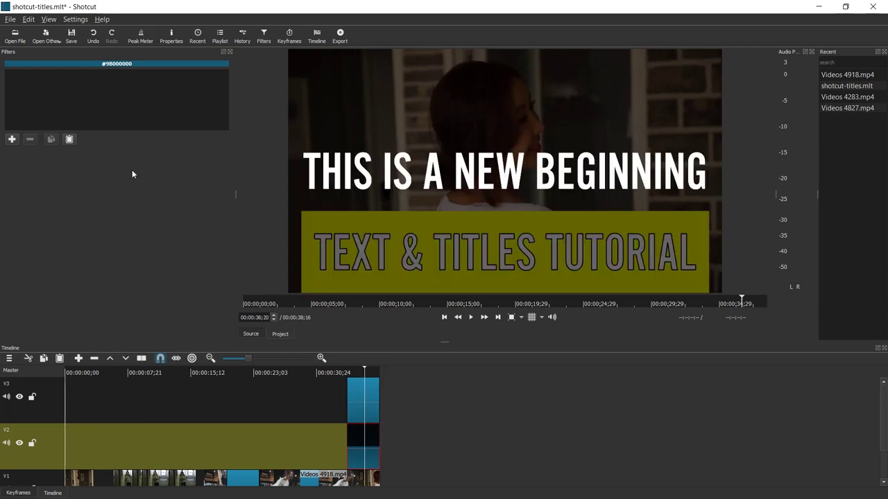
pyautogui.click(12, 140)
pyautogui.write('size')
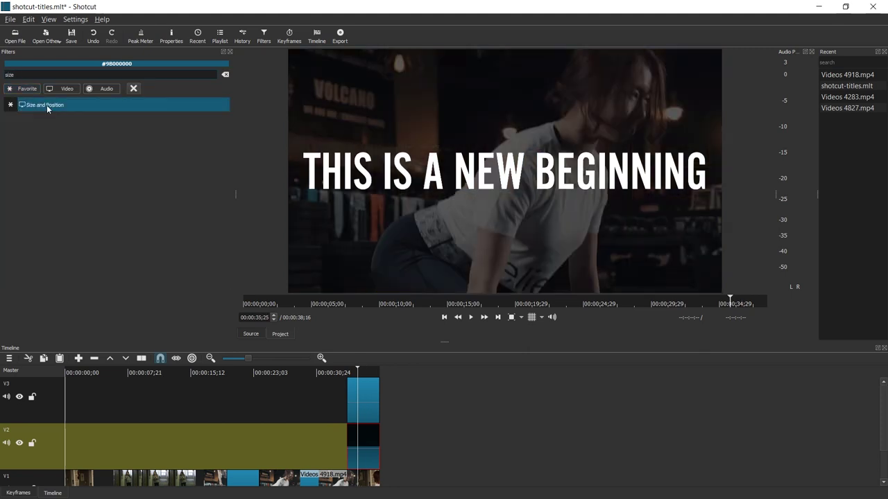
pyautogui.click(47, 104)
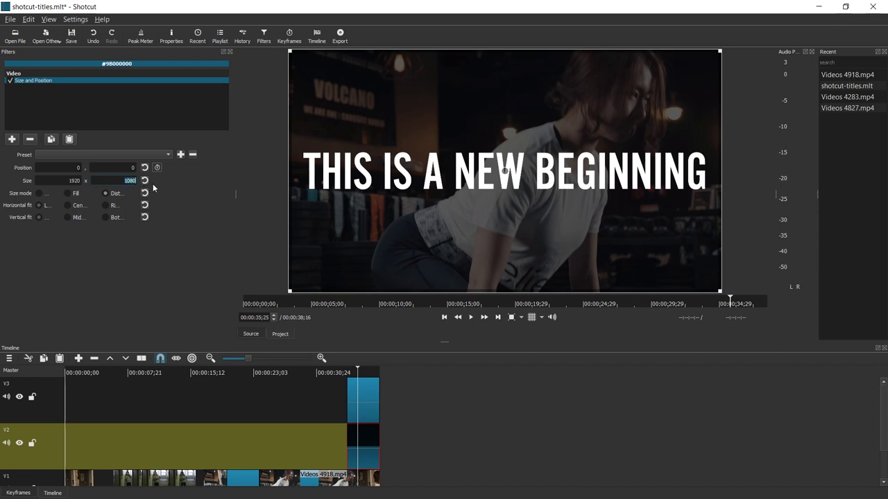
# Set the band's size height to 300 and position Y to 380.
pyautogui.write('200')
pyautogui.press('Return')
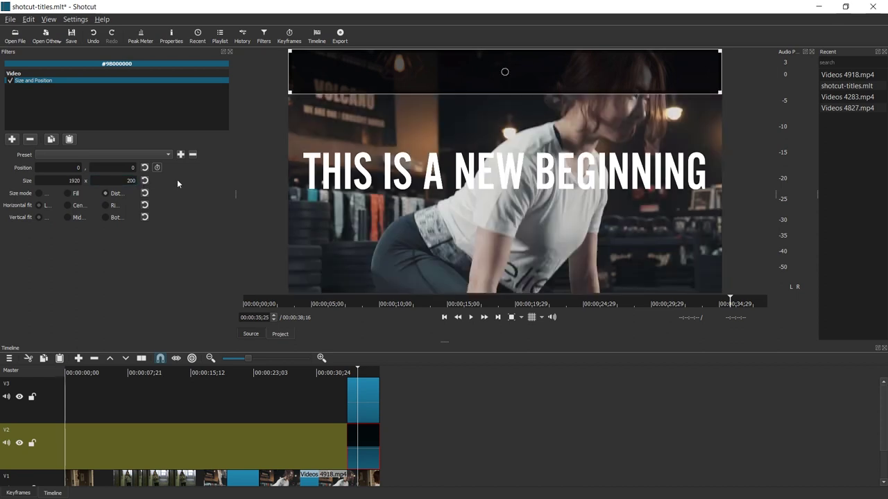
pyautogui.write('300')
pyautogui.press('Return')
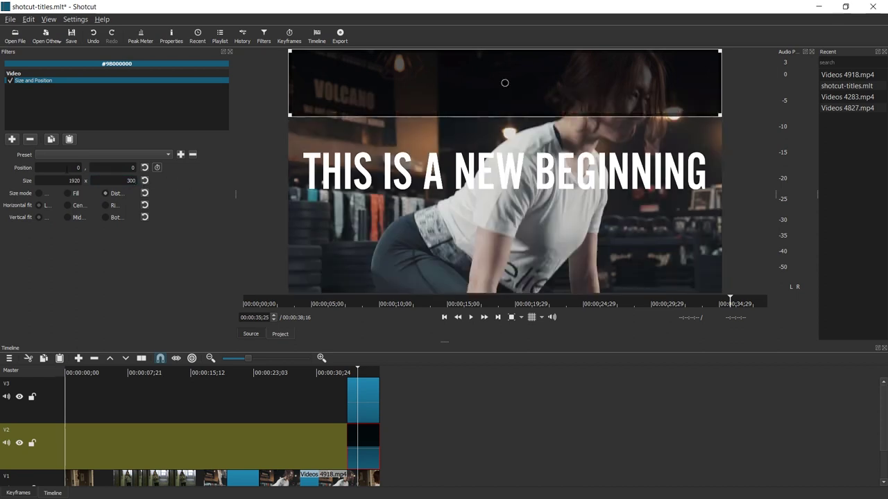
pyautogui.press('BackSpace')
pyautogui.write('40')
pyautogui.press('Return')
pyautogui.press('BackSpace')
pyautogui.press('BackSpace')
pyautogui.write('38')
pyautogui.press('Return')
pyautogui.write('0')
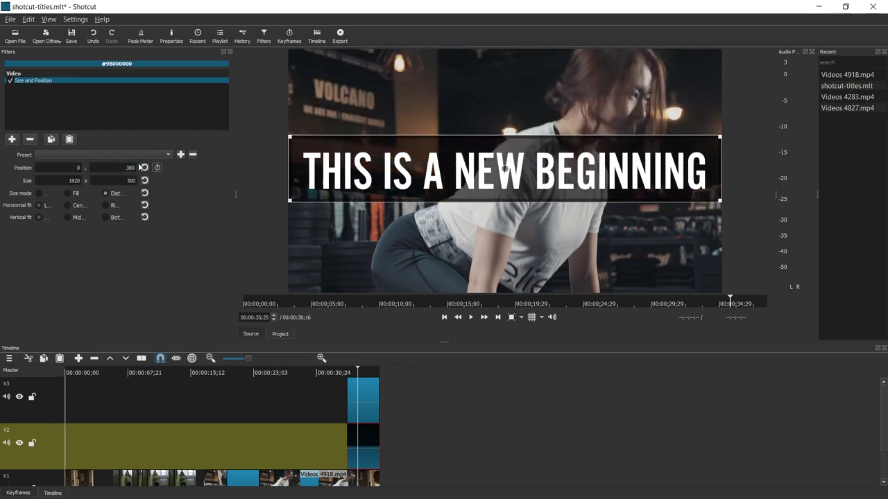
pyautogui.click(244, 478)
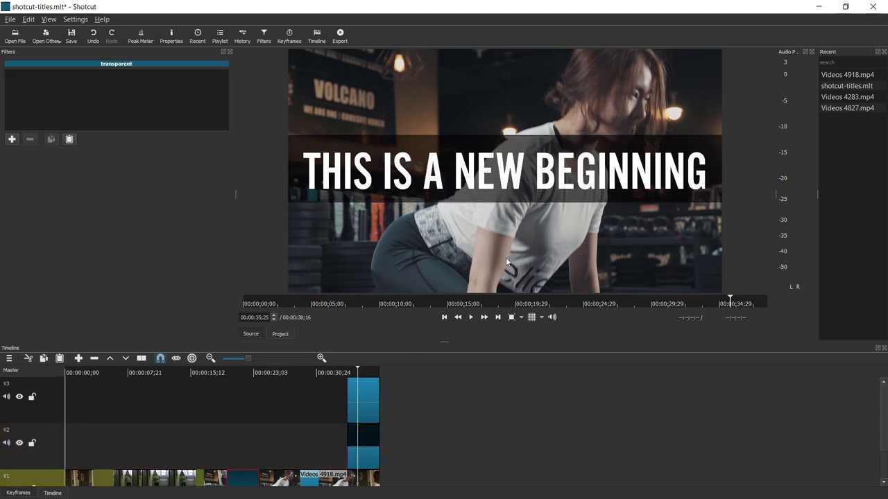
pyautogui.click(373, 394)
pyautogui.click(366, 447)
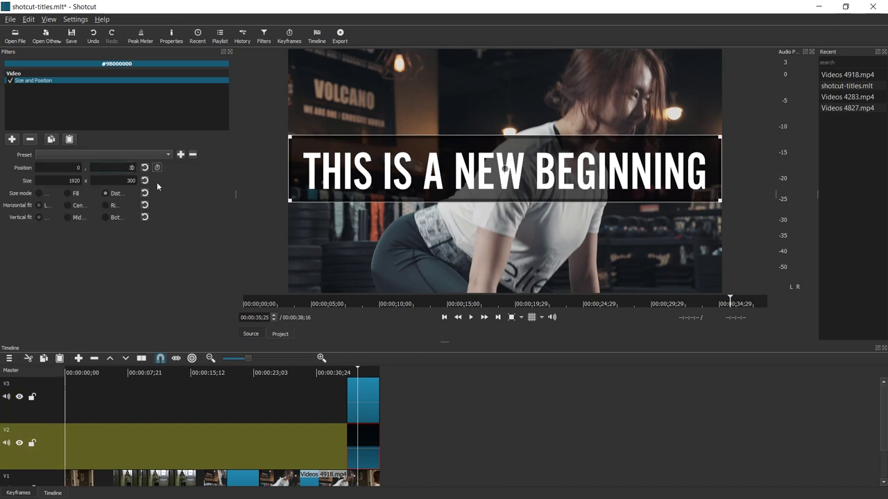
pyautogui.click(244, 479)
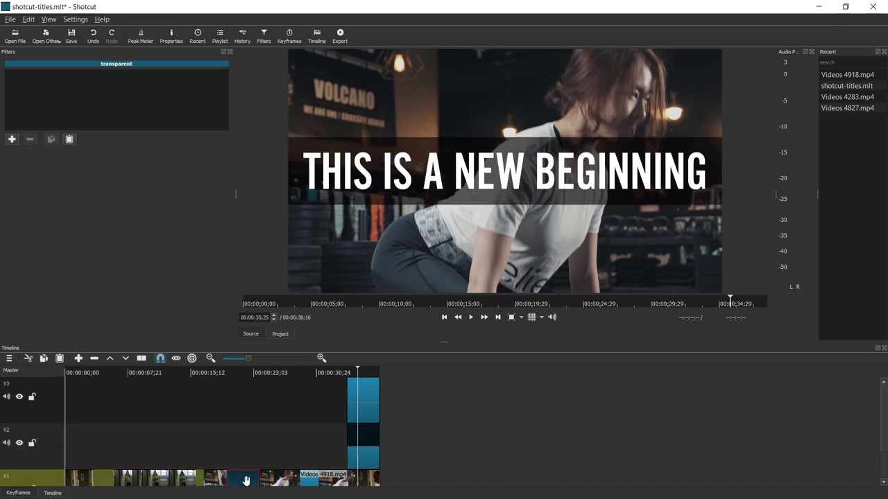
pyautogui.click(343, 375)
pyautogui.press('space')
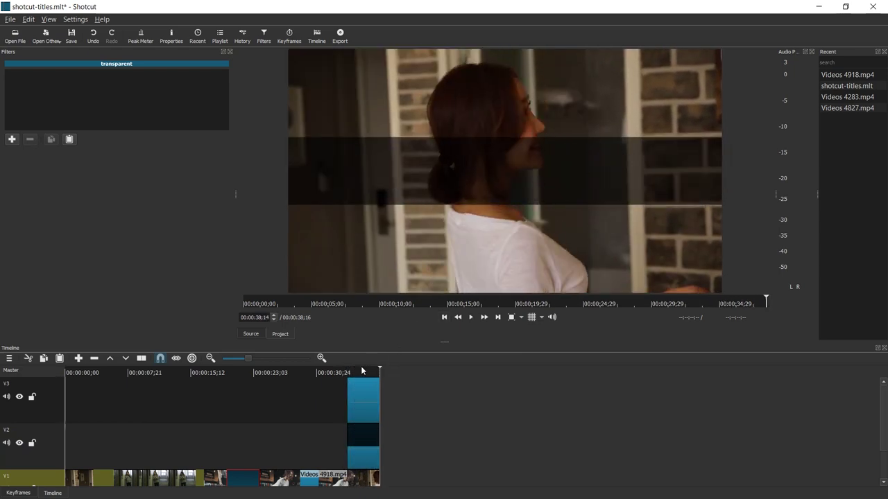
pyautogui.click(350, 374)
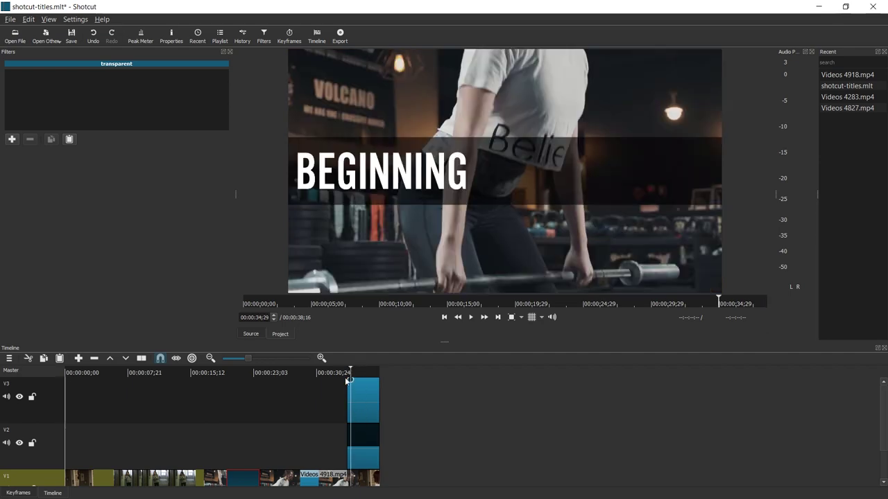
pyautogui.click(344, 375)
pyautogui.press('space')
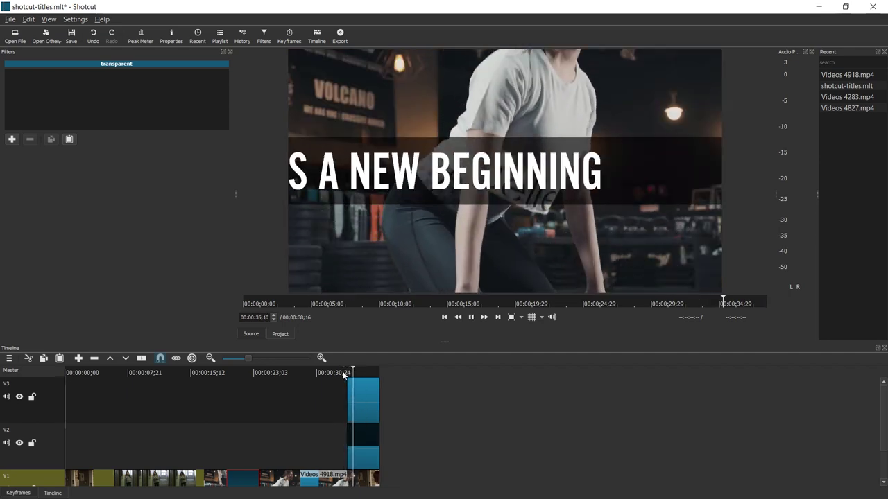
# Add an Opacity filter to the black bar clip and enable Level keyframes.
pyautogui.press('space')
pyautogui.press('Up')
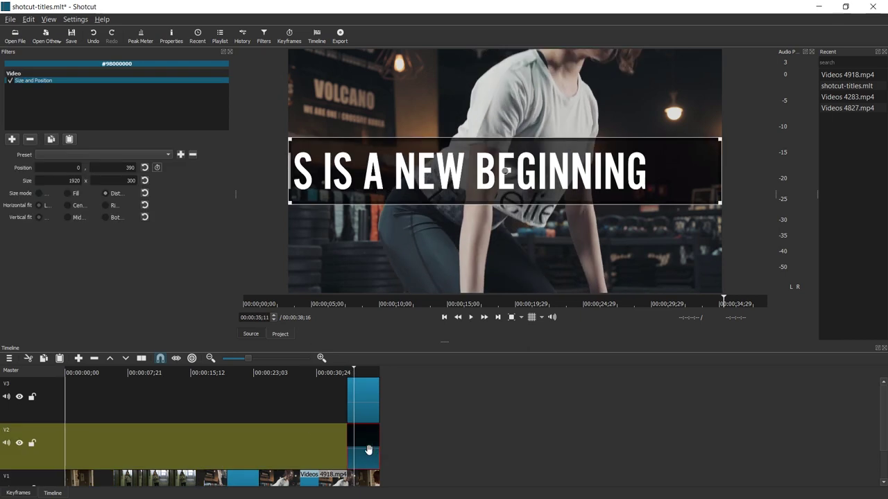
pyautogui.click(12, 140)
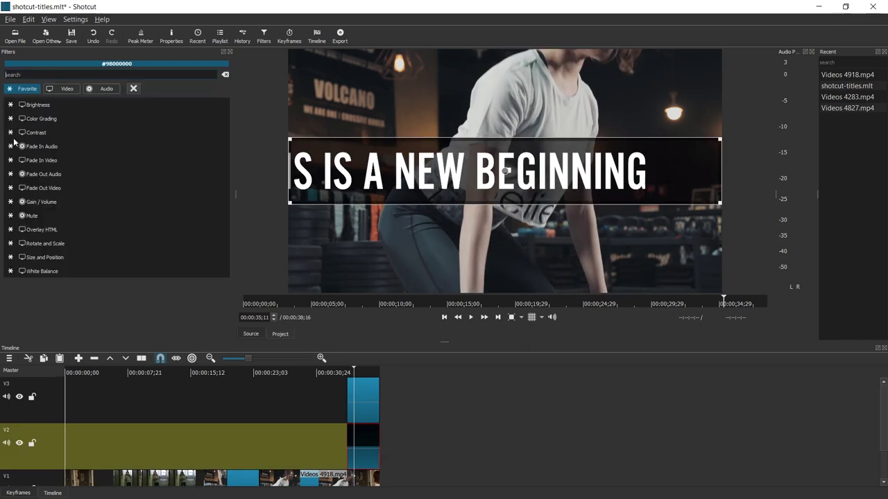
pyautogui.write('opa')
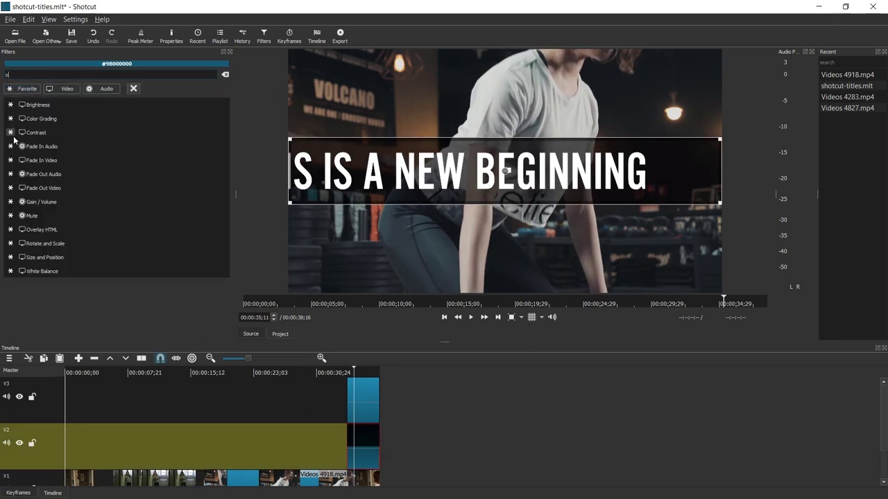
pyautogui.click(83, 105)
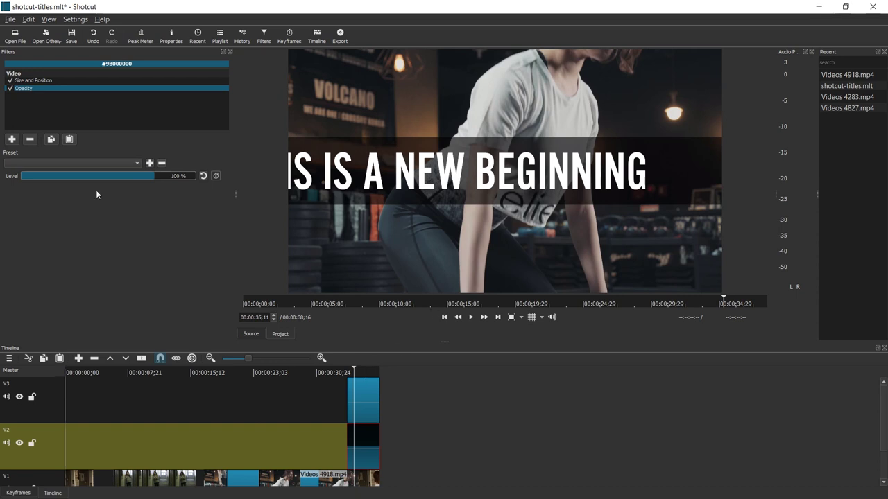
pyautogui.click(216, 175)
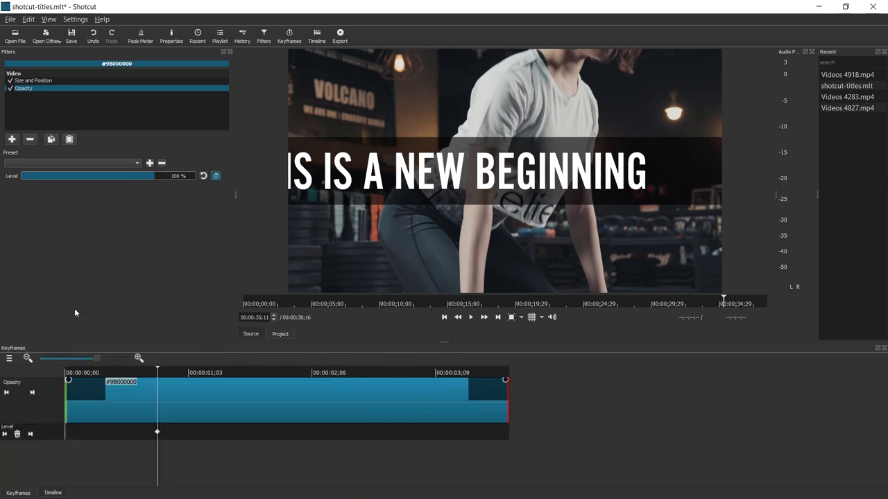
# Keyframe opacity at 0% at the start, 100% near 3 s, and 0% at the end.
pyautogui.moveTo(128, 377); pyautogui.dragTo(54, 375)
pyautogui.moveTo(154, 176); pyautogui.dragTo(9, 180)
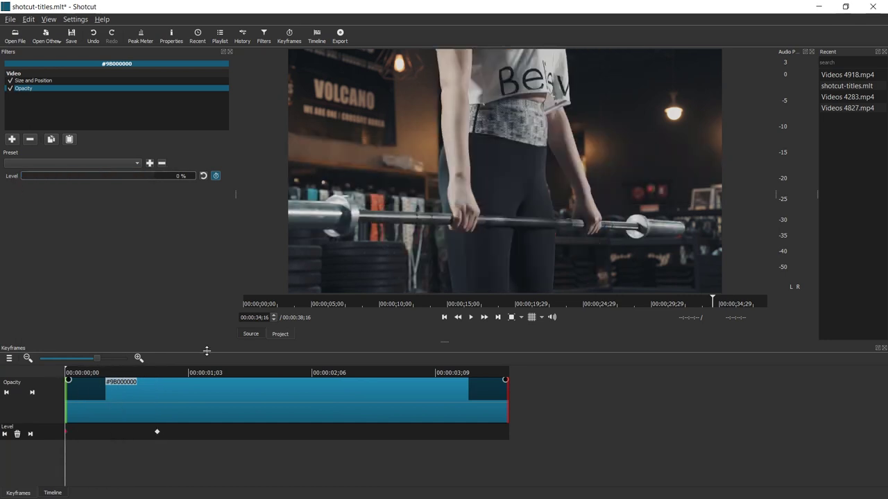
pyautogui.click(458, 374)
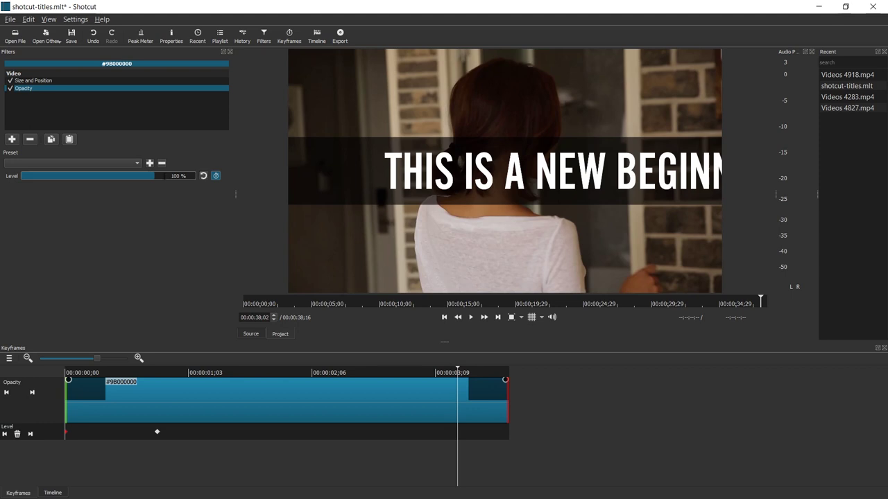
pyautogui.moveTo(154, 175); pyautogui.dragTo(202, 181)
pyautogui.click(505, 373)
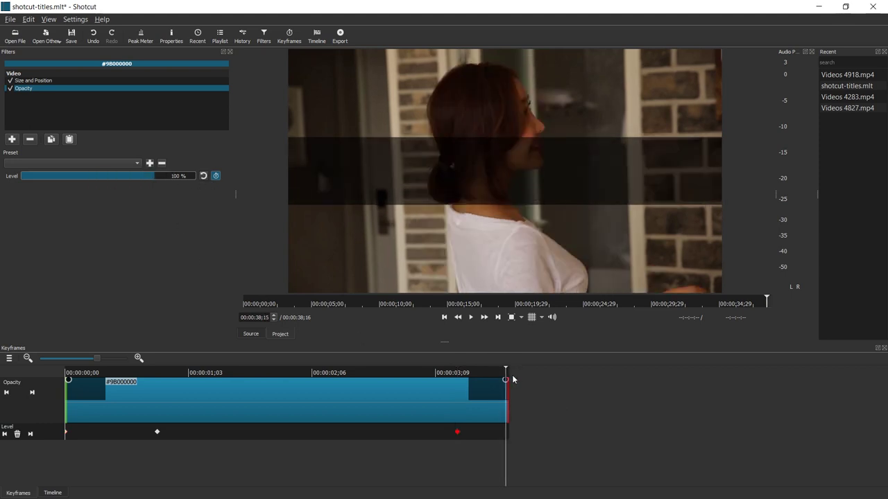
pyautogui.moveTo(135, 179); pyautogui.dragTo(1, 183)
# Play back from just before the title to check the bar's fade.
pyautogui.click(53, 493)
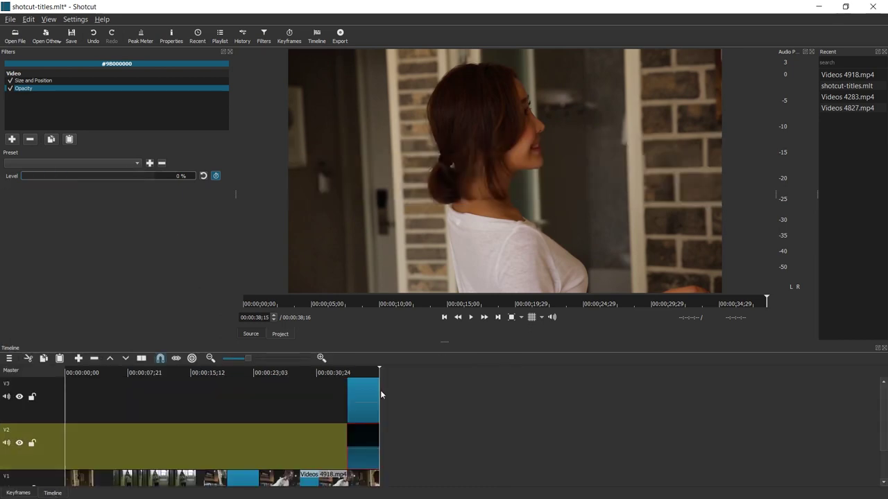
pyautogui.click(338, 373)
pyautogui.press('space')
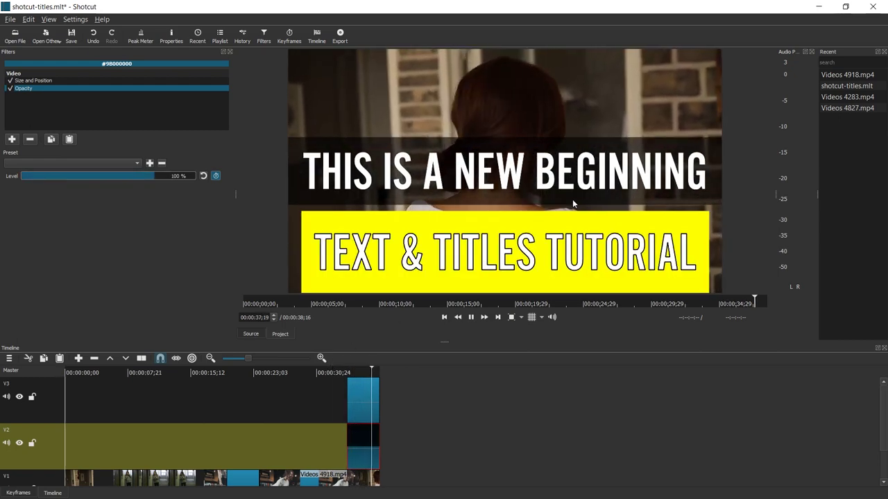
# Remove the old Text filter from Videos 4827.mp4 and replay the finished ending.
pyautogui.click(369, 477)
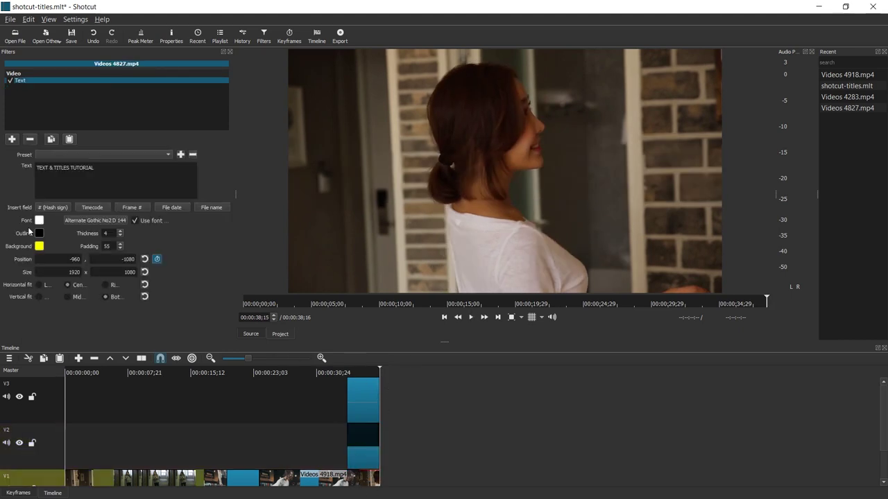
pyautogui.click(31, 139)
pyautogui.click(342, 372)
pyautogui.press('space')
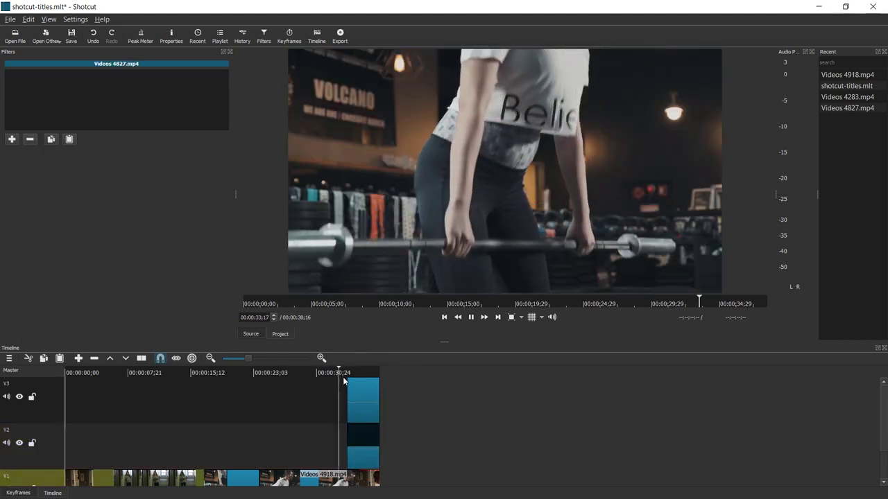